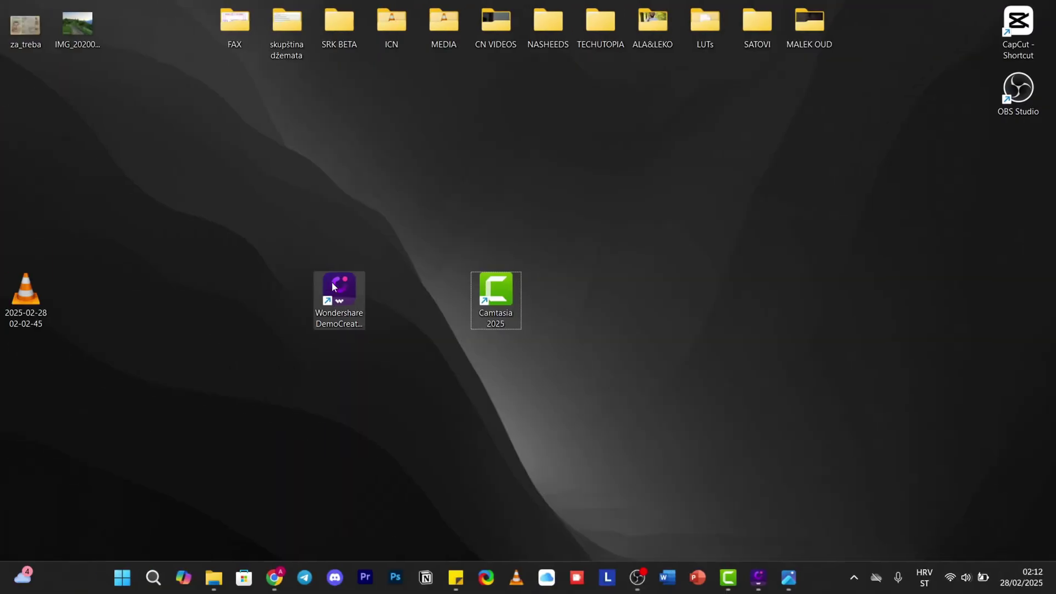
Launch DemoCreator and create a new blank Video Presentation project, 'My Project'.
double_click(332, 283)
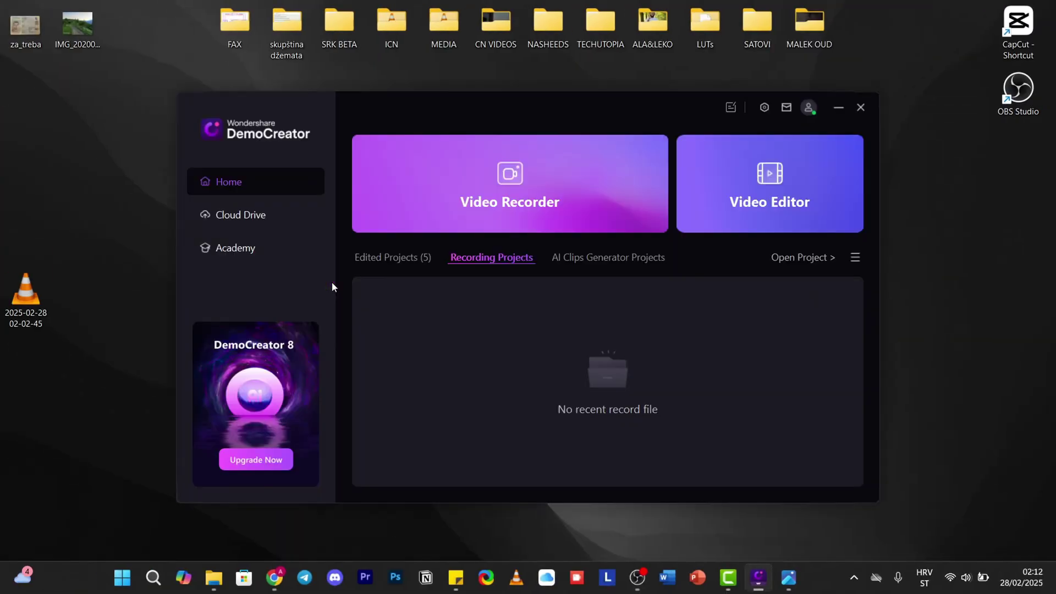
click(556, 184)
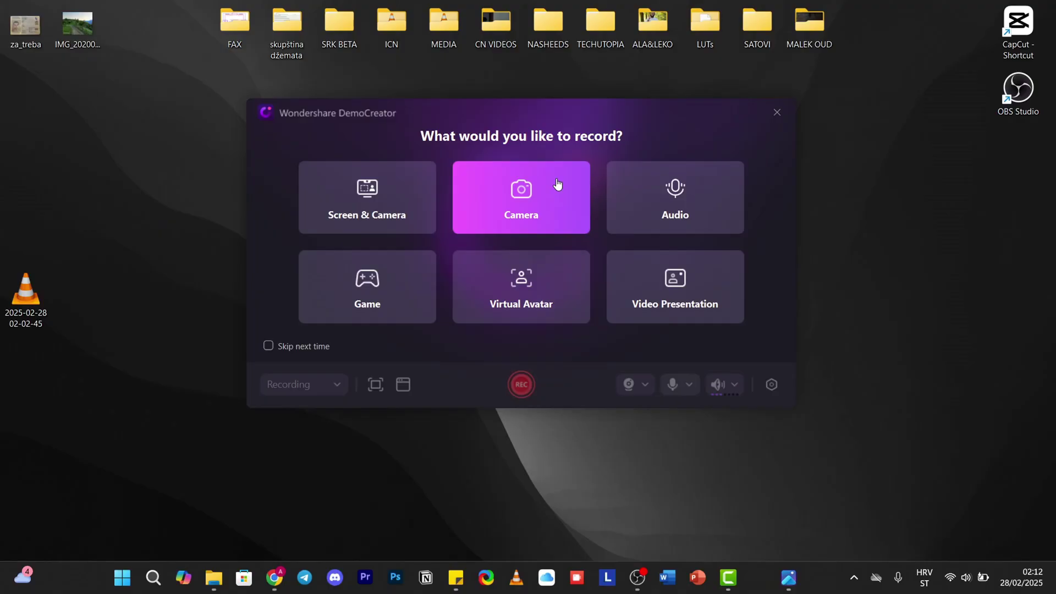
click(729, 292)
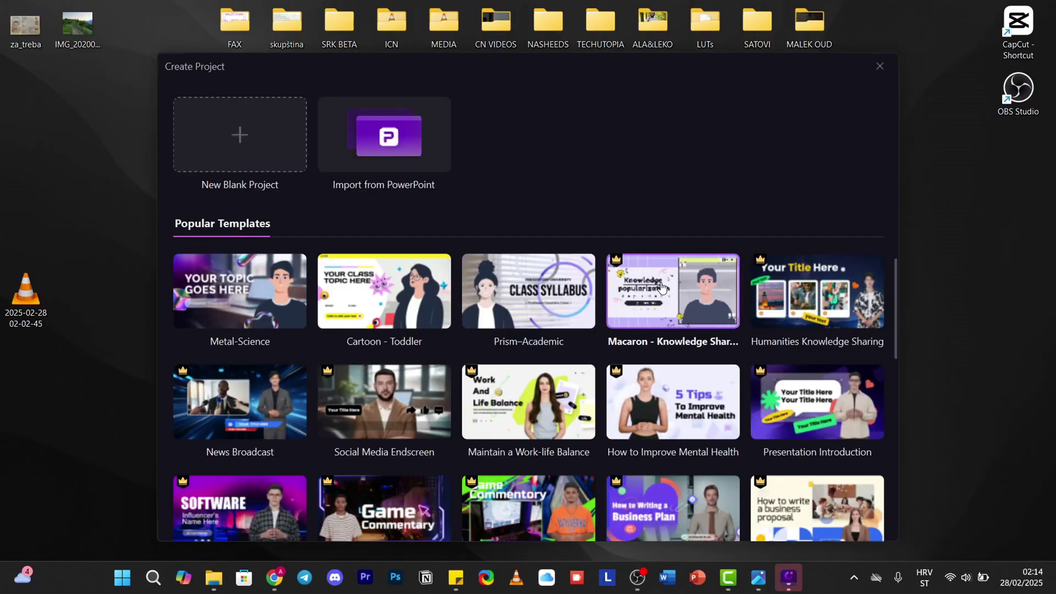
click(278, 149)
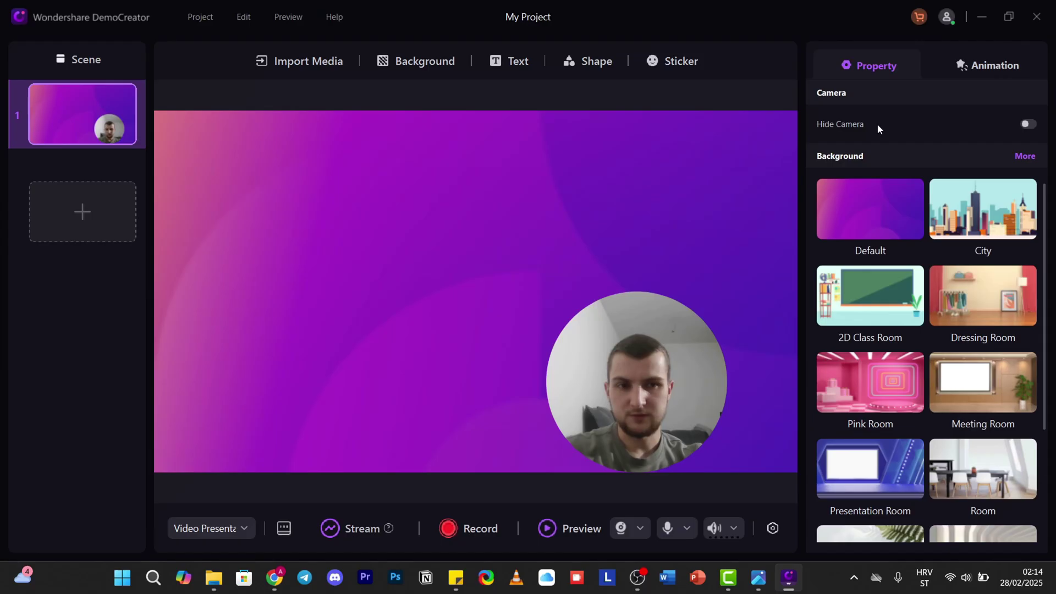
Select the webcam circle, move it up and right, then hide the camera.
click(692, 364)
drag(685, 368, 710, 352)
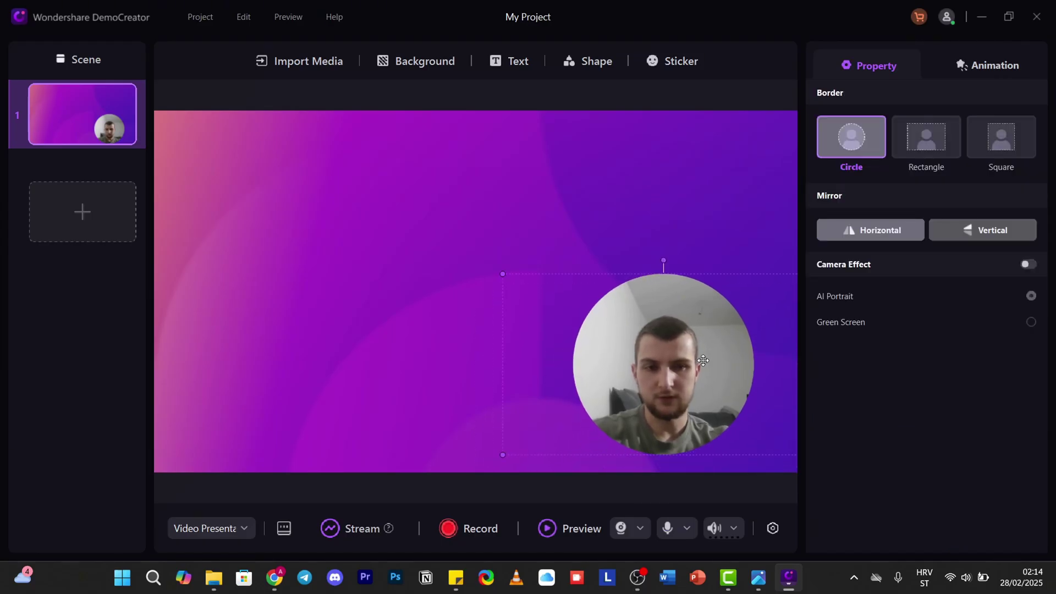
click(1029, 126)
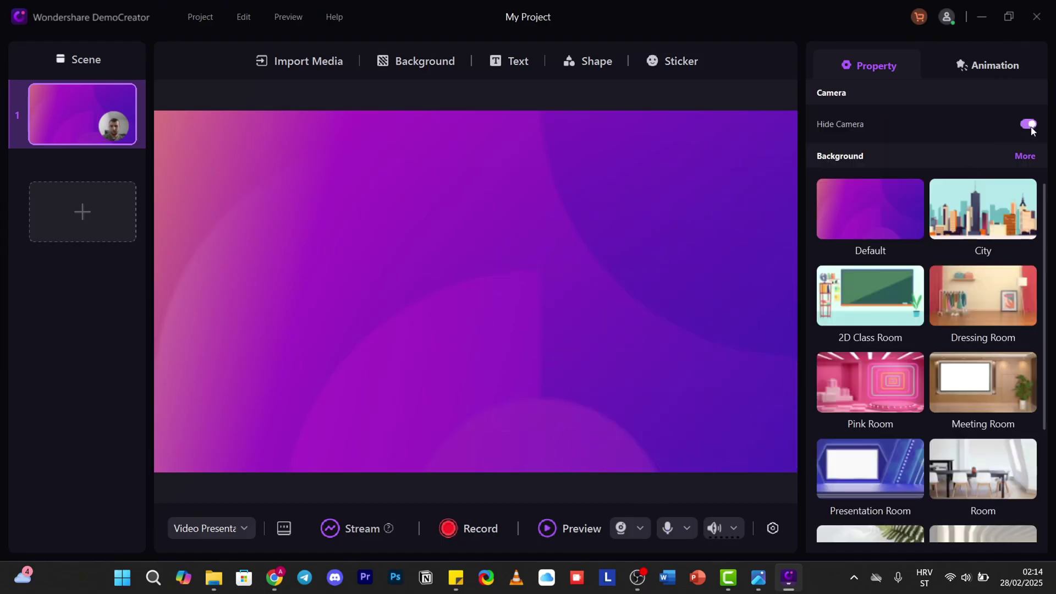
Import '4 v Ekonomika Rekapitulacija Sredstva' as PowerPoint slides.
click(309, 65)
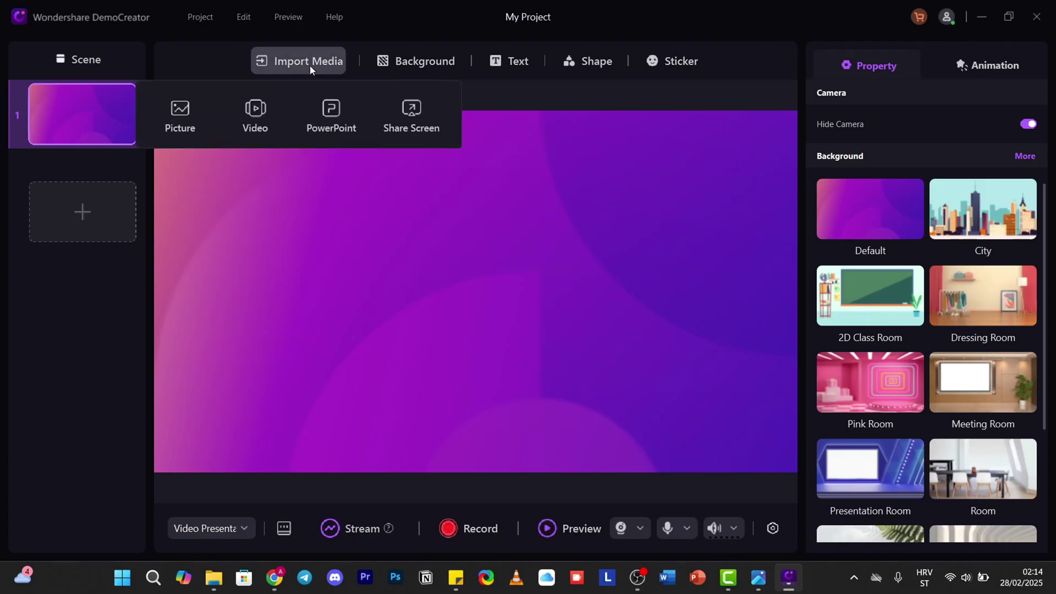
click(341, 113)
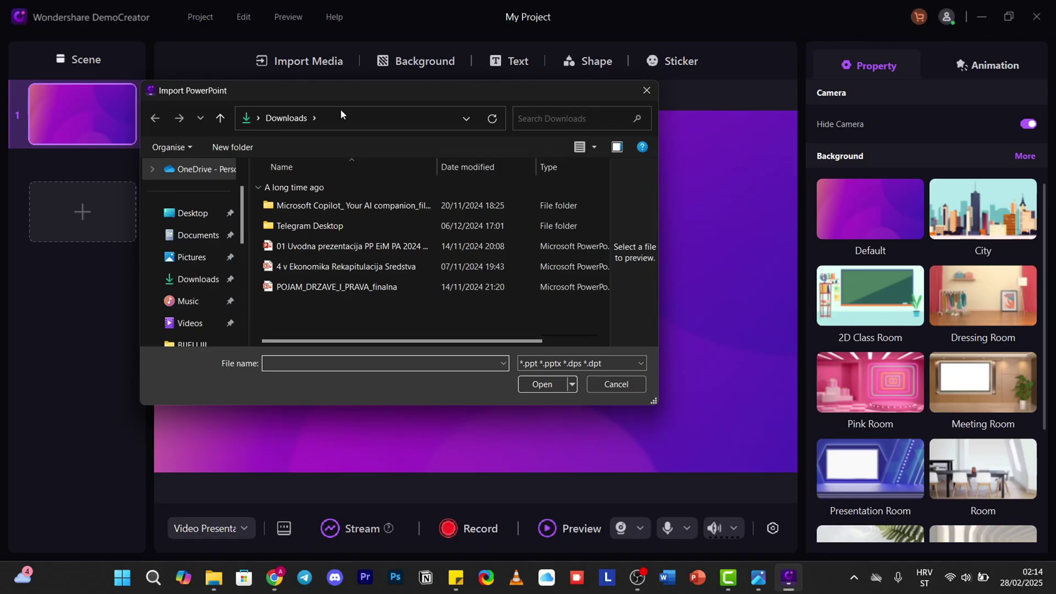
click(347, 269)
click(530, 384)
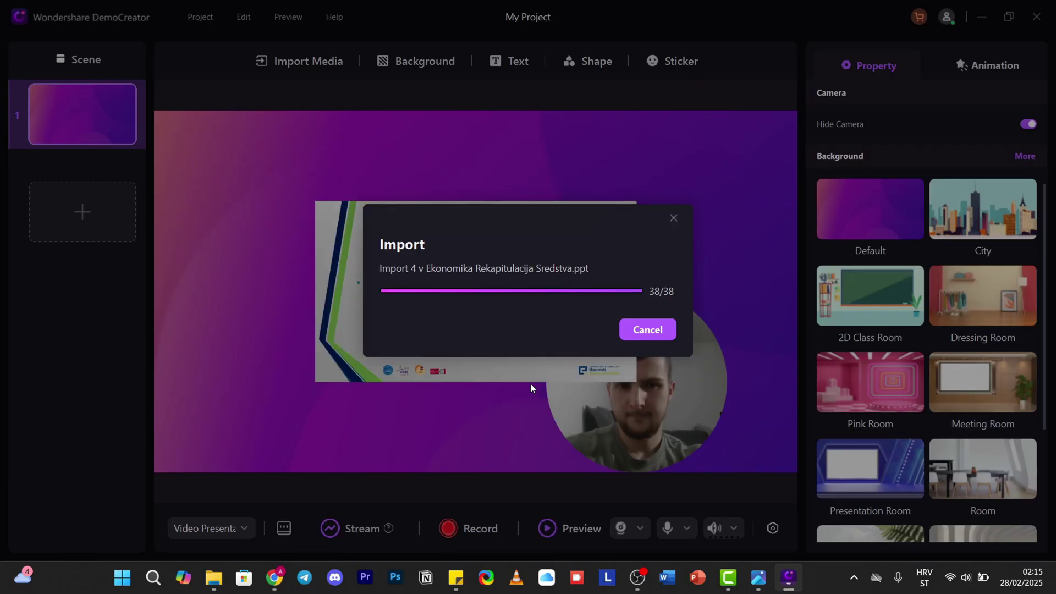
Move the title slide top-left and scale it from 50% to 85%.
scroll(85, 220, down, 7)
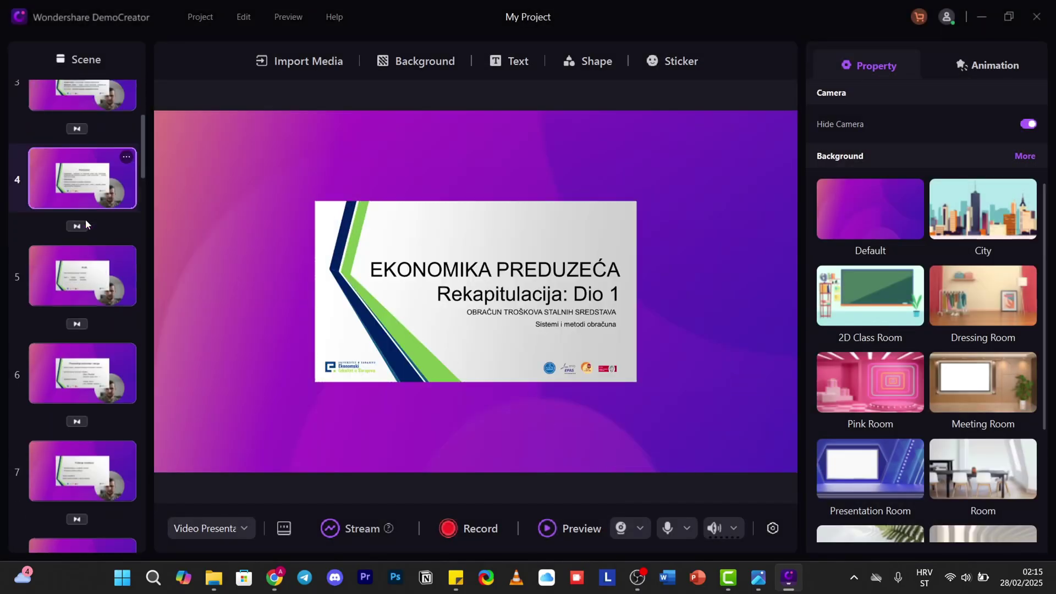
scroll(85, 219, down, 20)
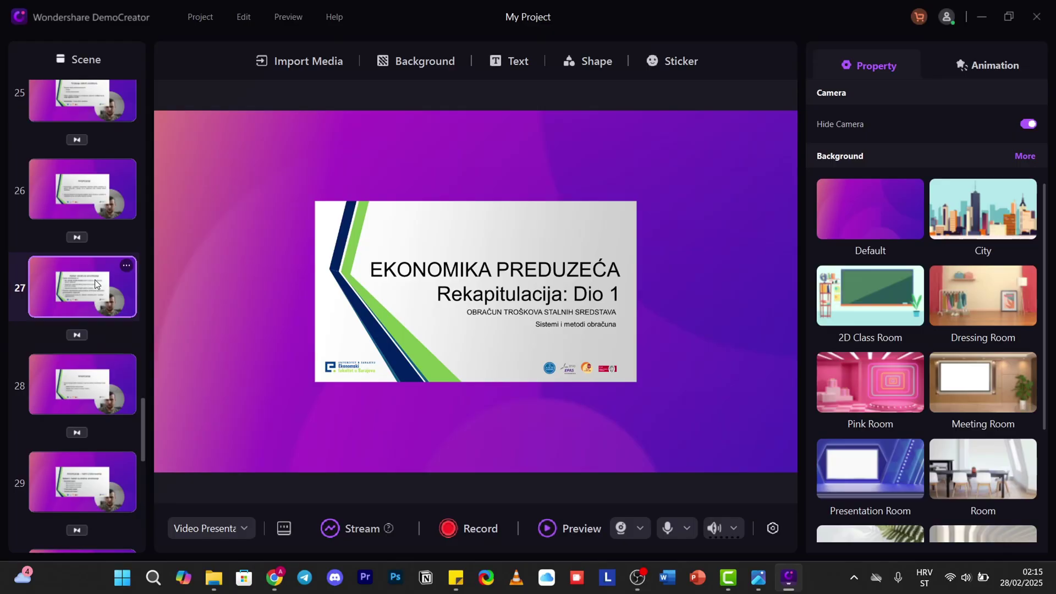
scroll(101, 294, up, 12)
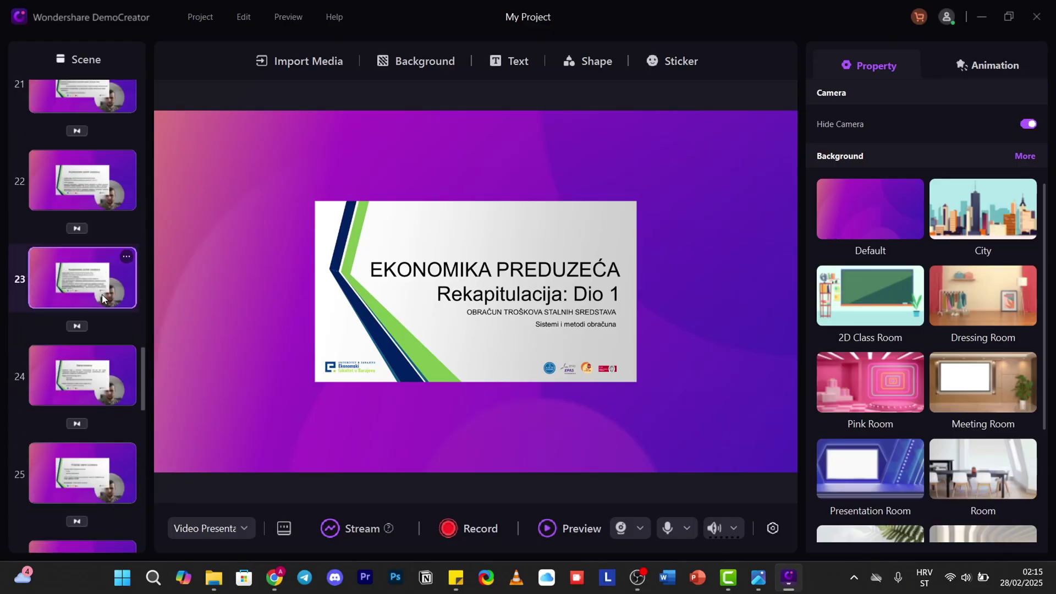
scroll(101, 294, up, 16)
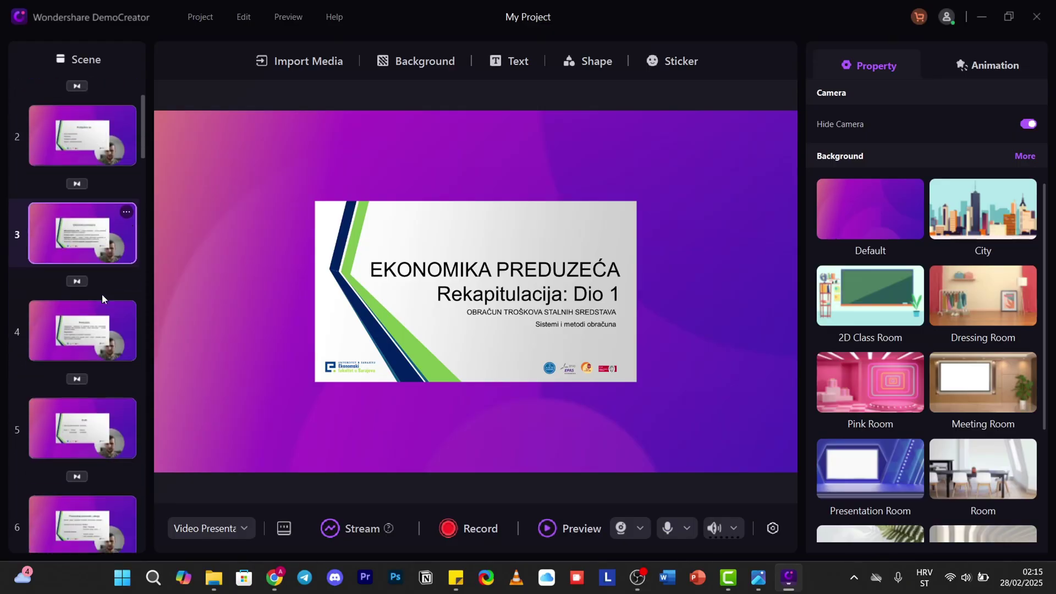
drag(463, 300, 334, 245)
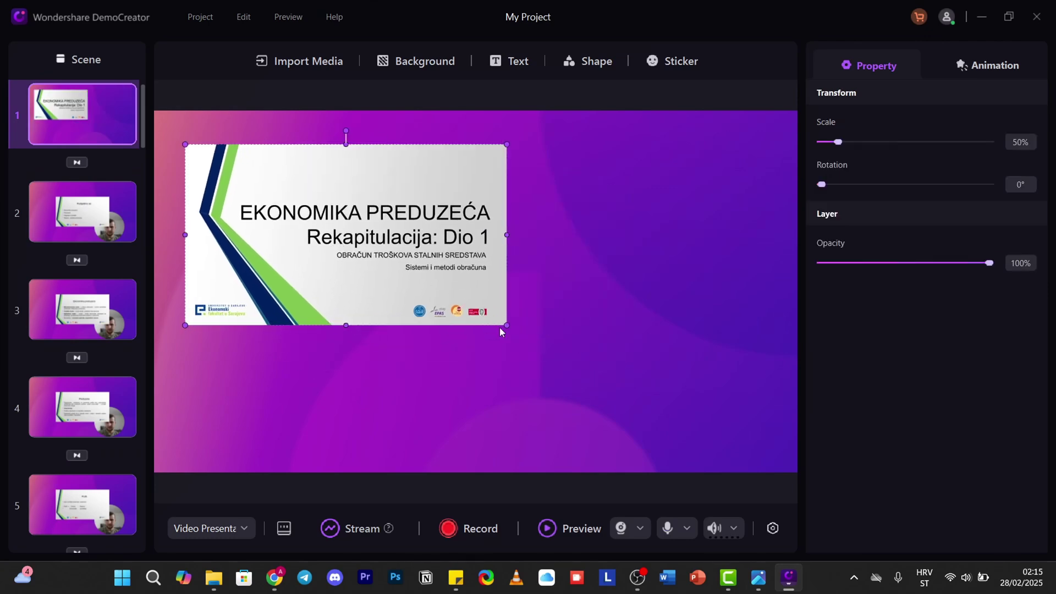
drag(502, 329, 548, 329)
click(288, 131)
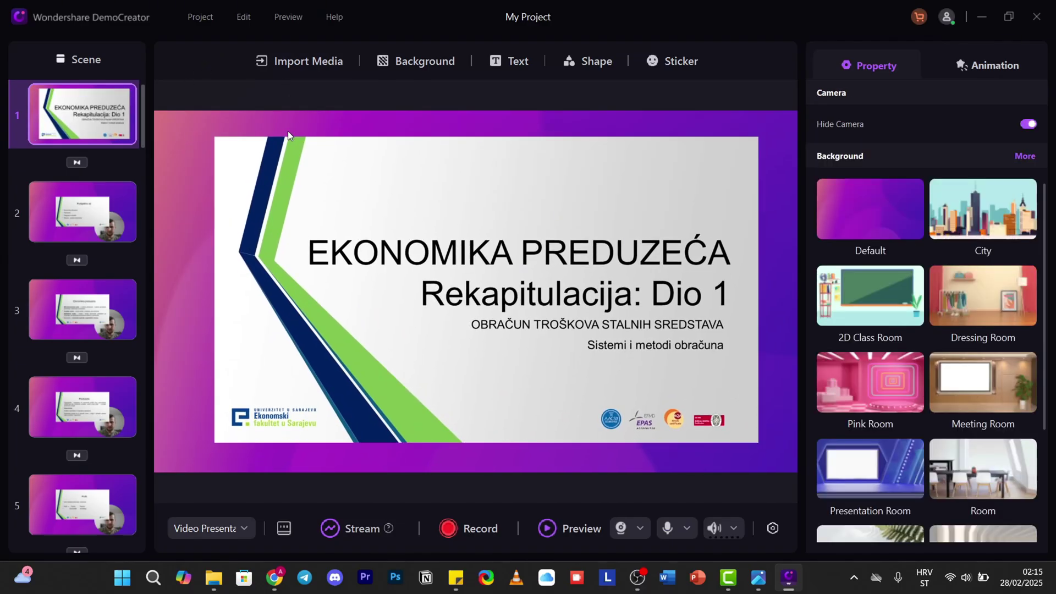
Apply the 2D Meeting Room background to all scenes.
click(427, 65)
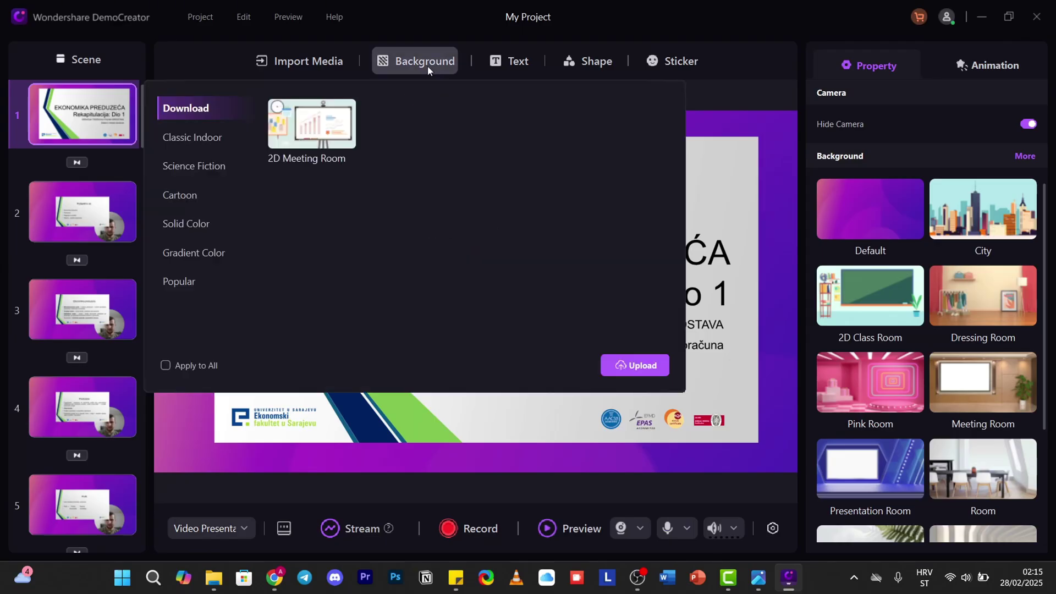
click(325, 130)
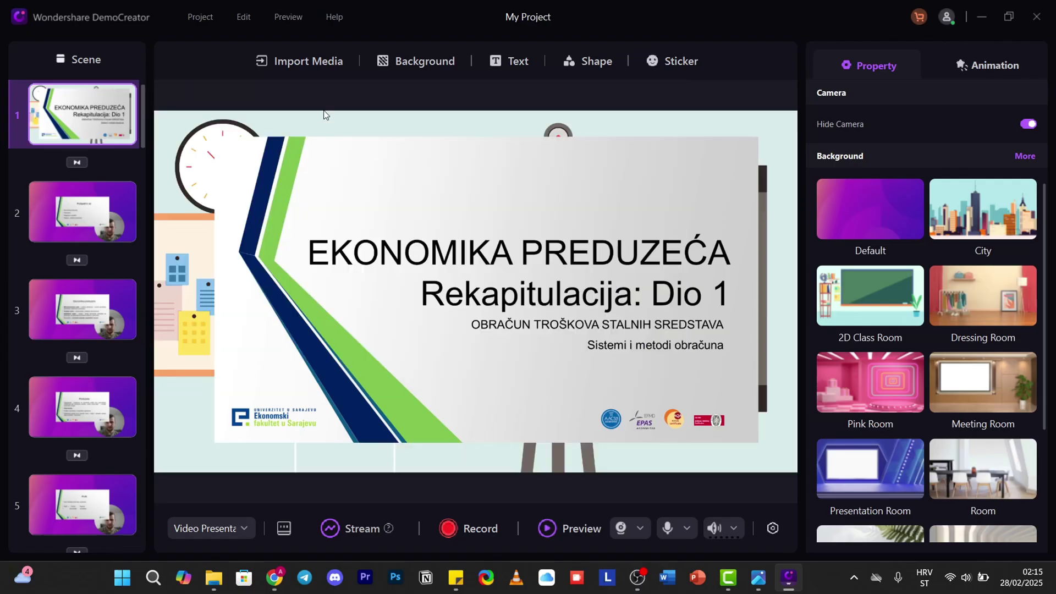
click(375, 61)
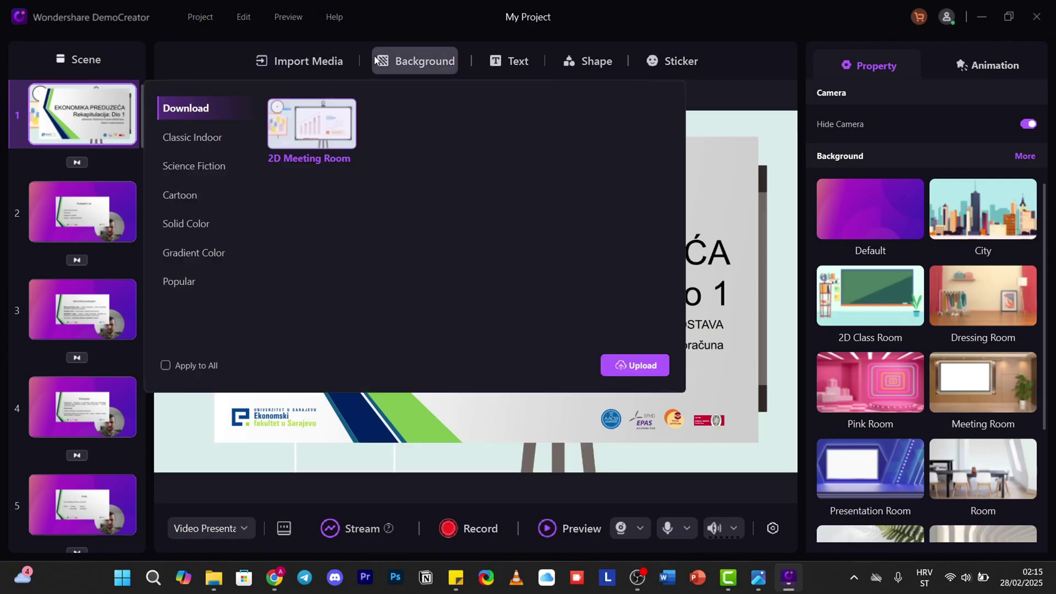
click(178, 365)
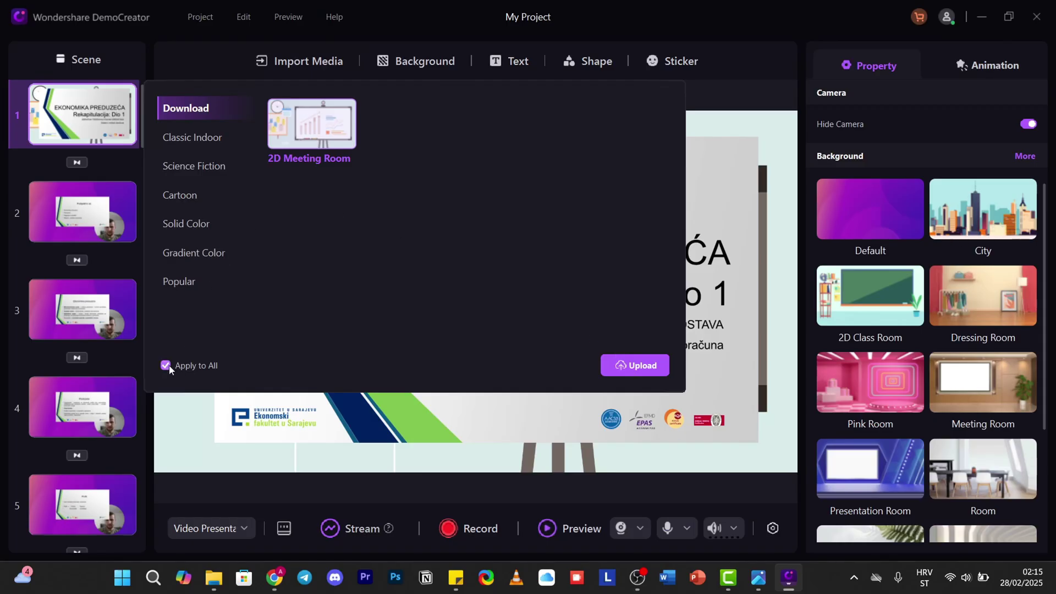
click(321, 134)
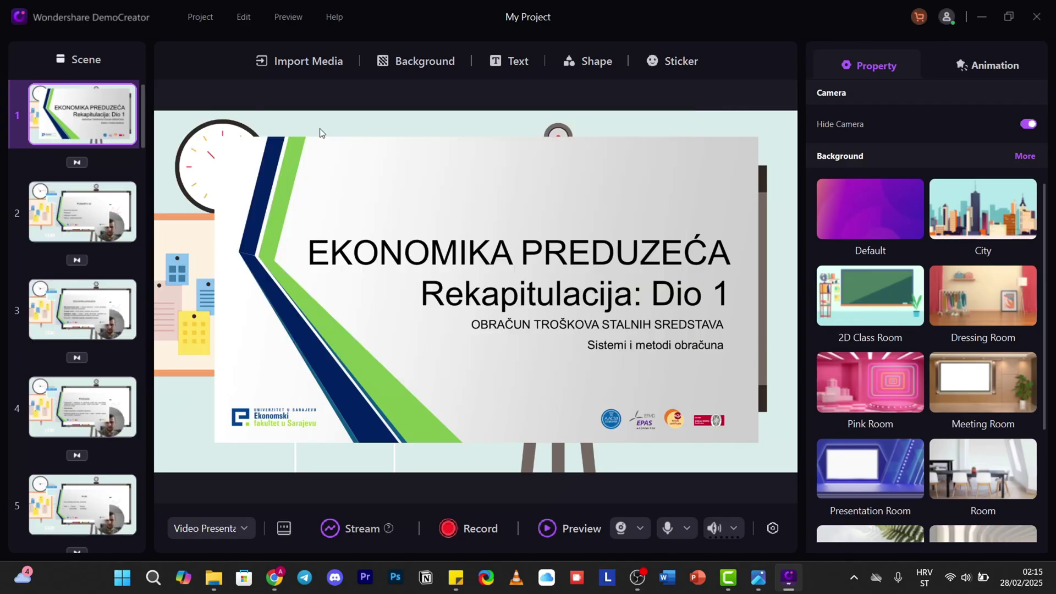
Resize scene 1's title slide to about 61% and place it on the easel board.
click(83, 220)
click(80, 314)
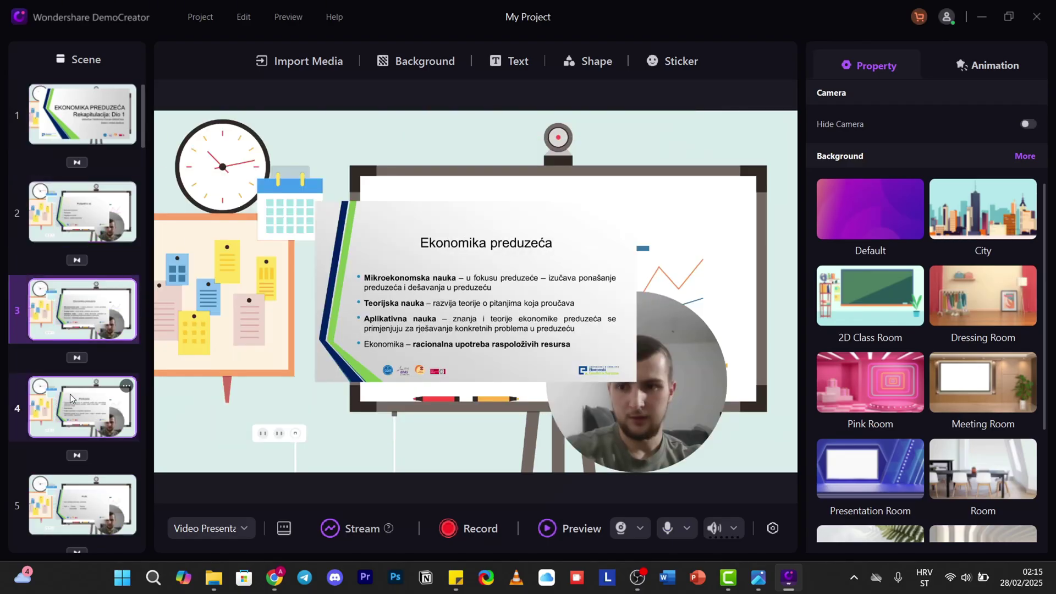
scroll(71, 394, down, 2)
scroll(77, 368, up, 3)
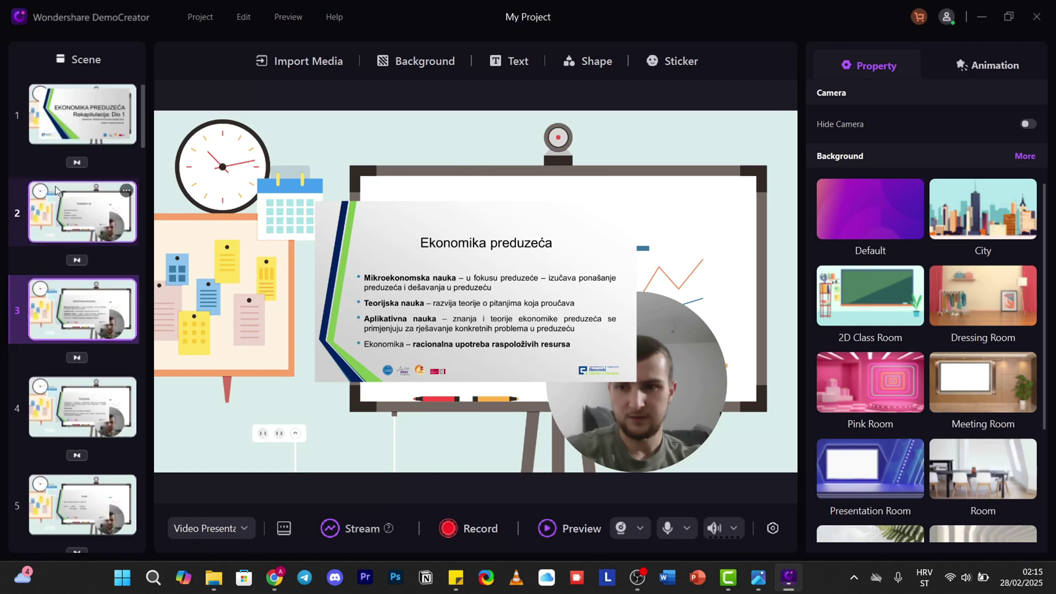
click(85, 102)
click(411, 254)
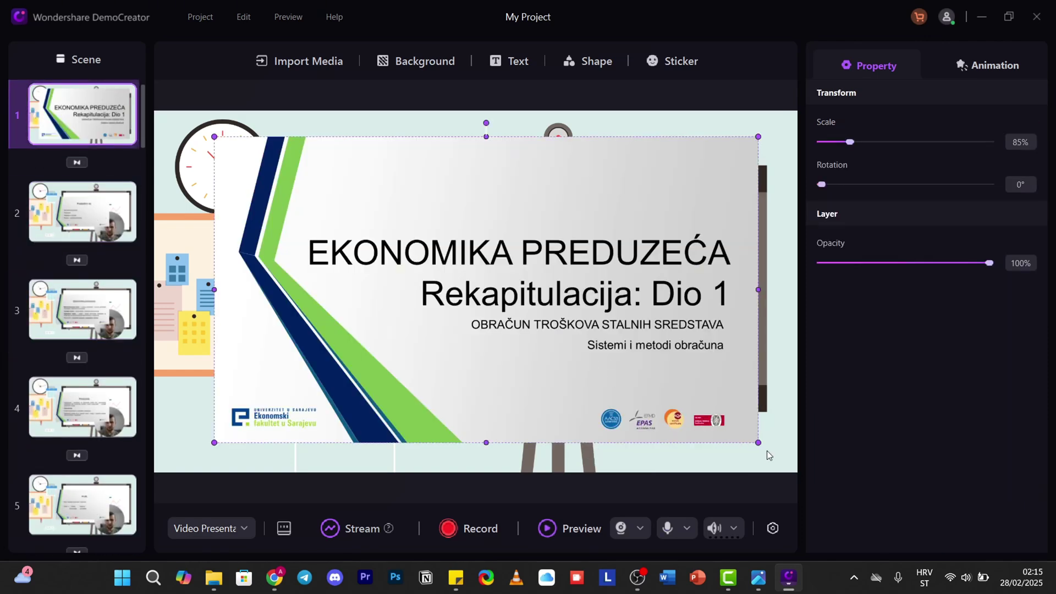
drag(762, 446, 578, 342)
drag(336, 284, 483, 325)
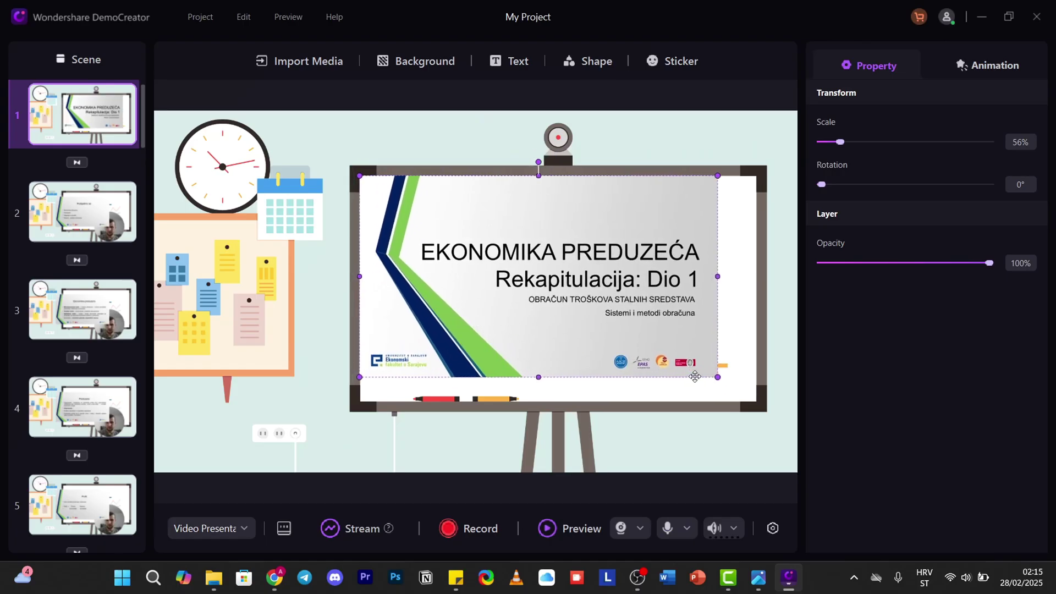
drag(717, 381, 754, 403)
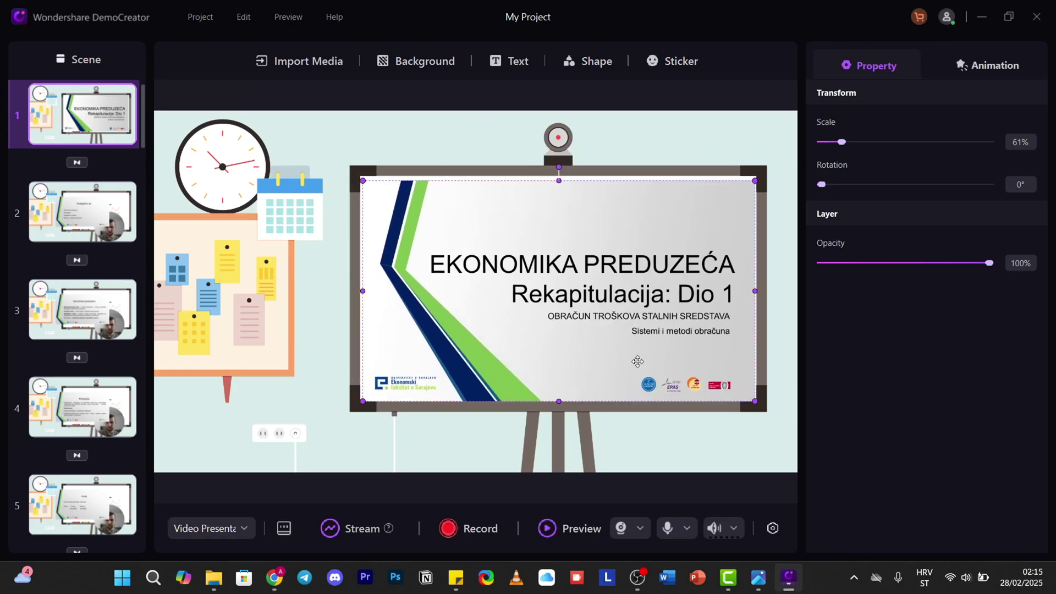
click(751, 166)
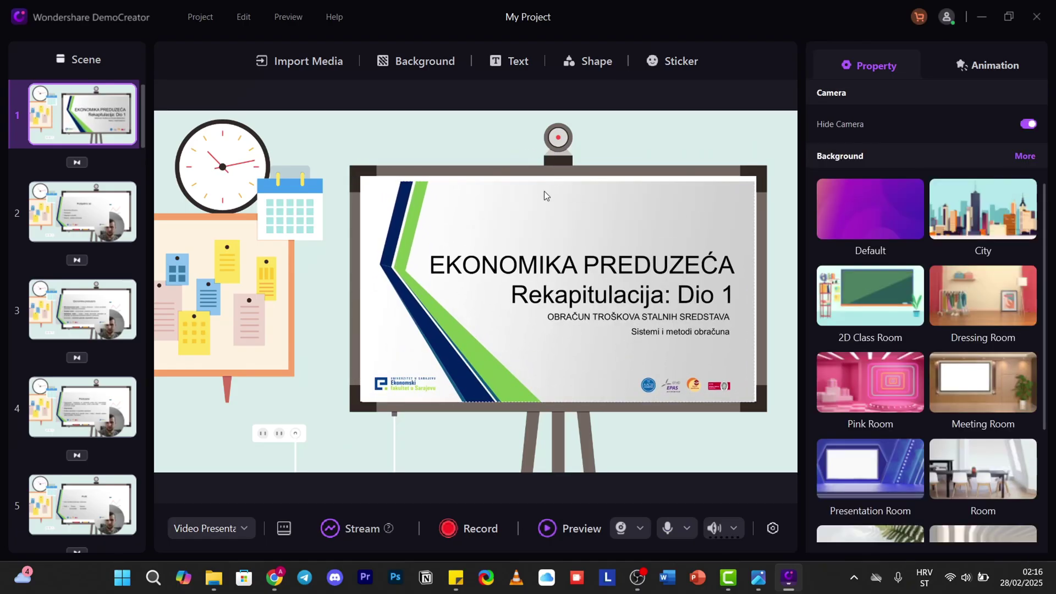
Add a Title1 text box, move it top-left, then delete it.
click(515, 63)
click(497, 88)
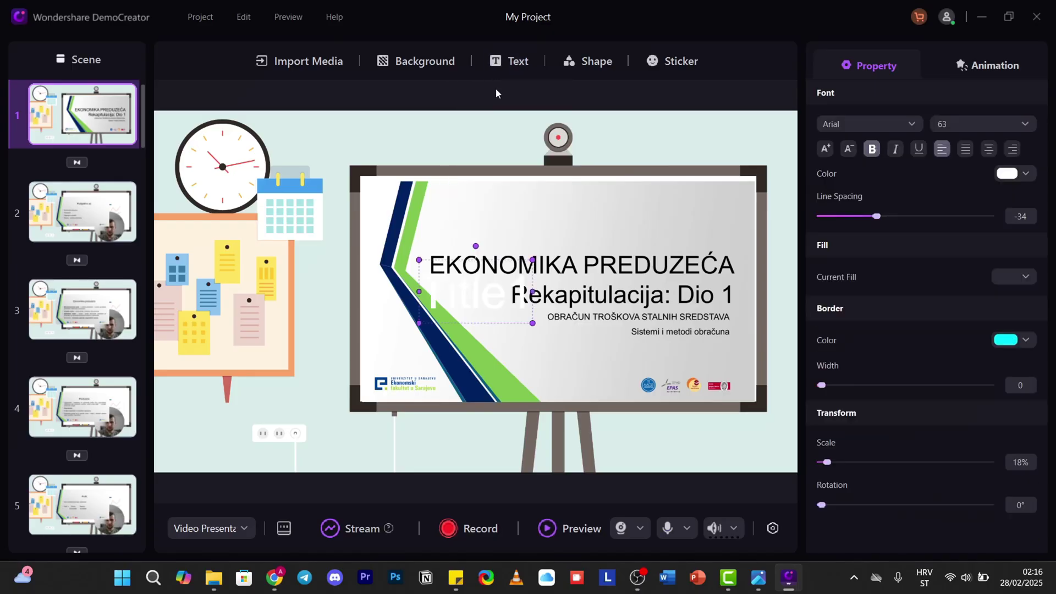
drag(506, 305, 354, 191)
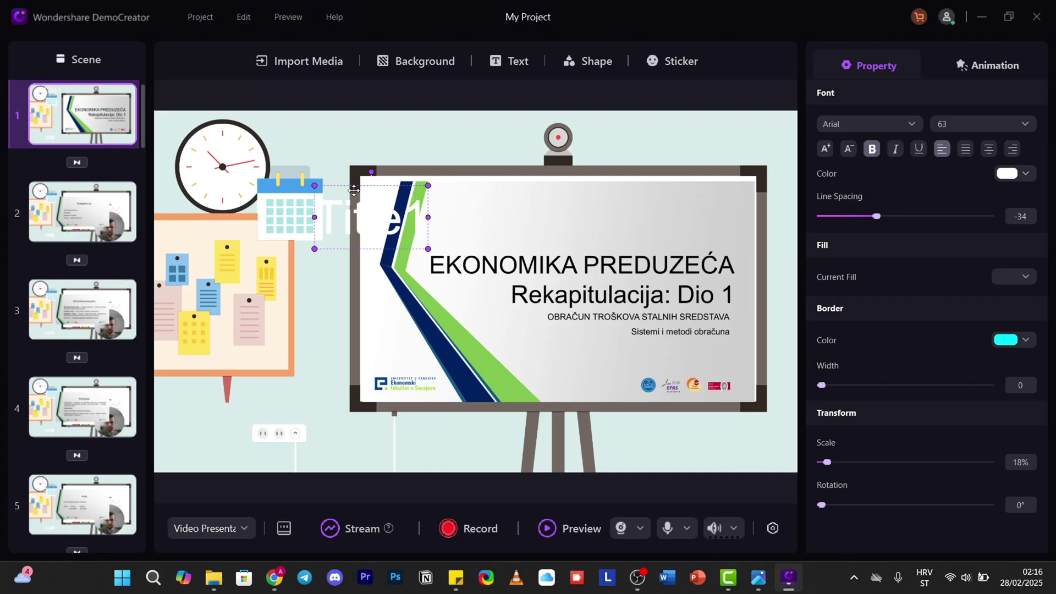
key(Delete)
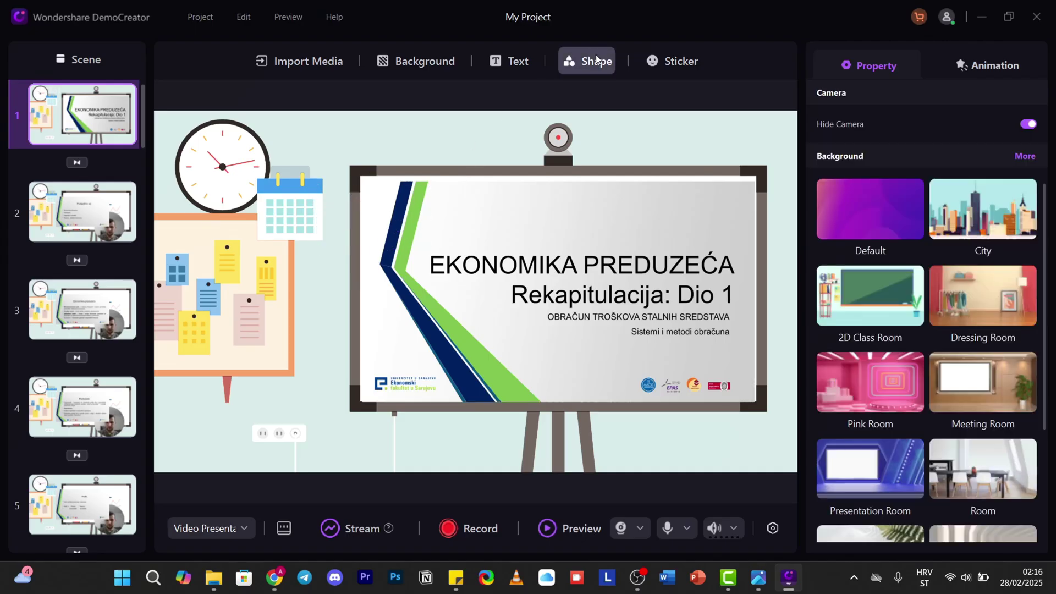
Browse the basic shapes and Sciences stickers, then show the Animation effects.
click(588, 61)
click(647, 65)
click(647, 65)
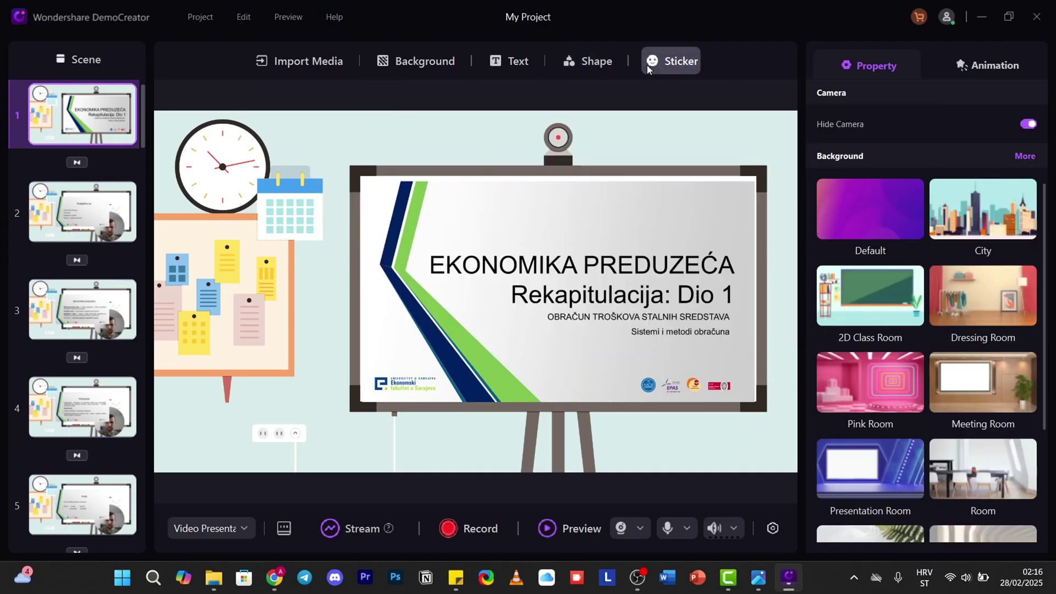
click(647, 65)
click(452, 167)
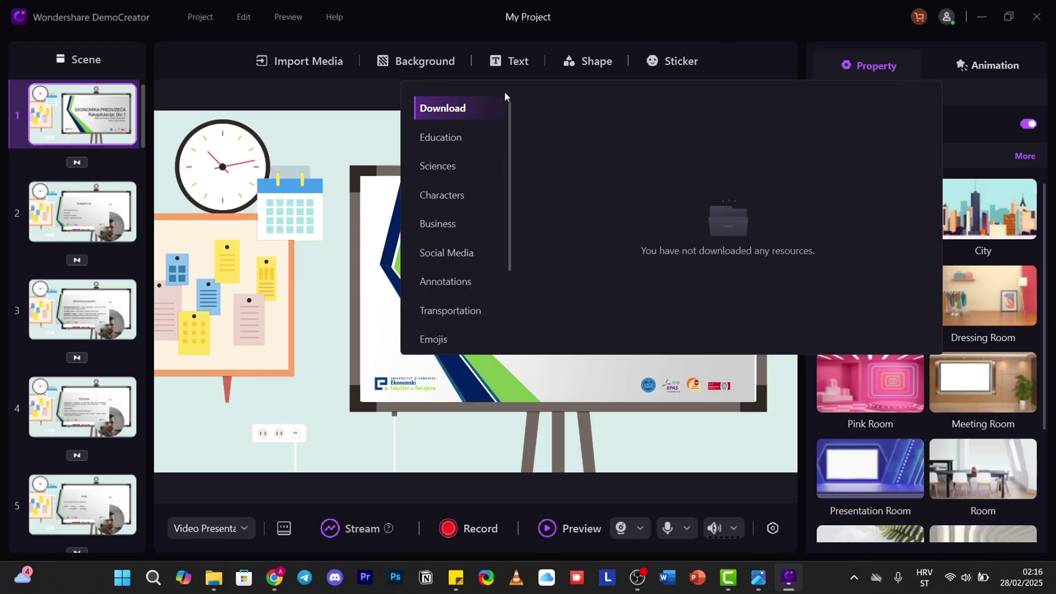
click(962, 66)
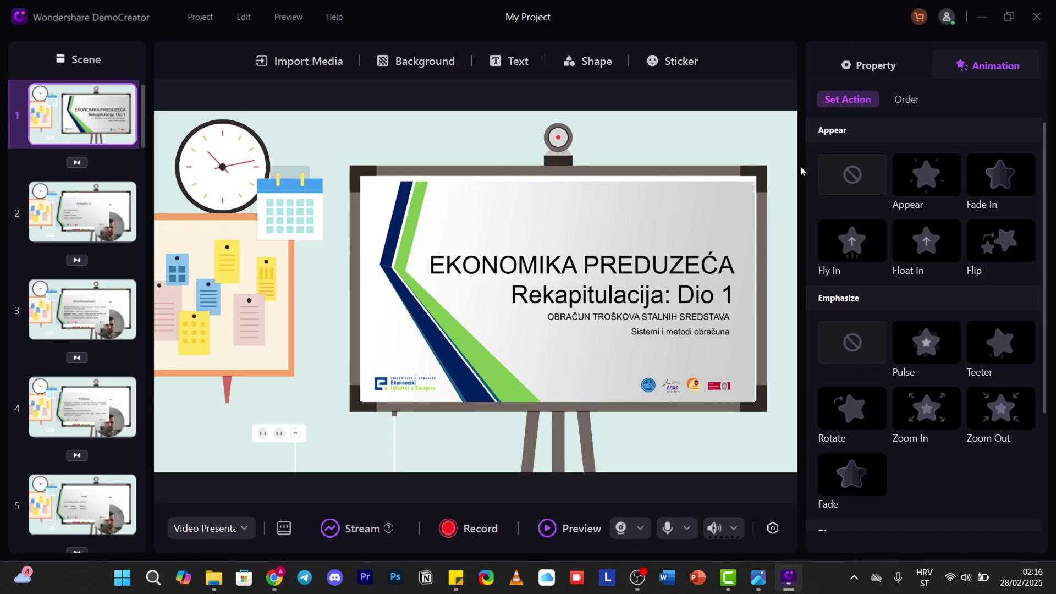
Give the EKONOMIKA PREDUZEĆA title slide a Fade In appear animation.
click(666, 244)
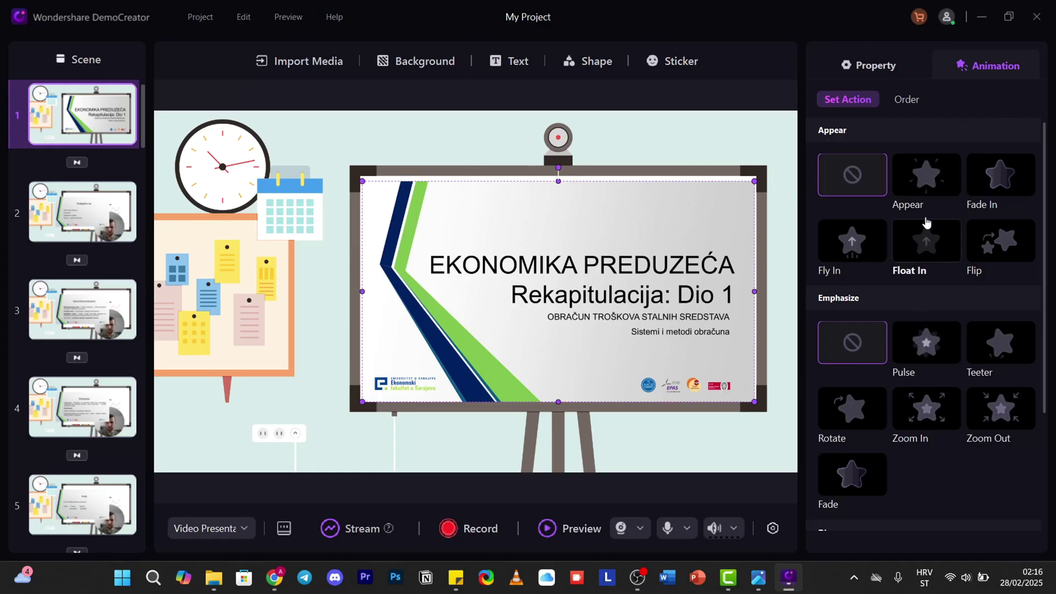
click(1001, 182)
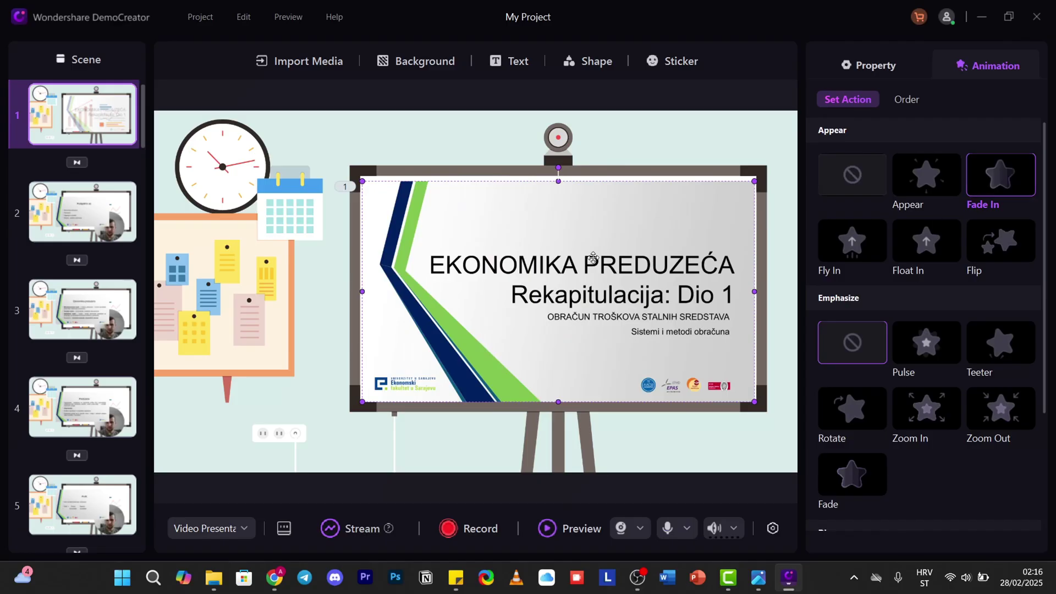
click(630, 161)
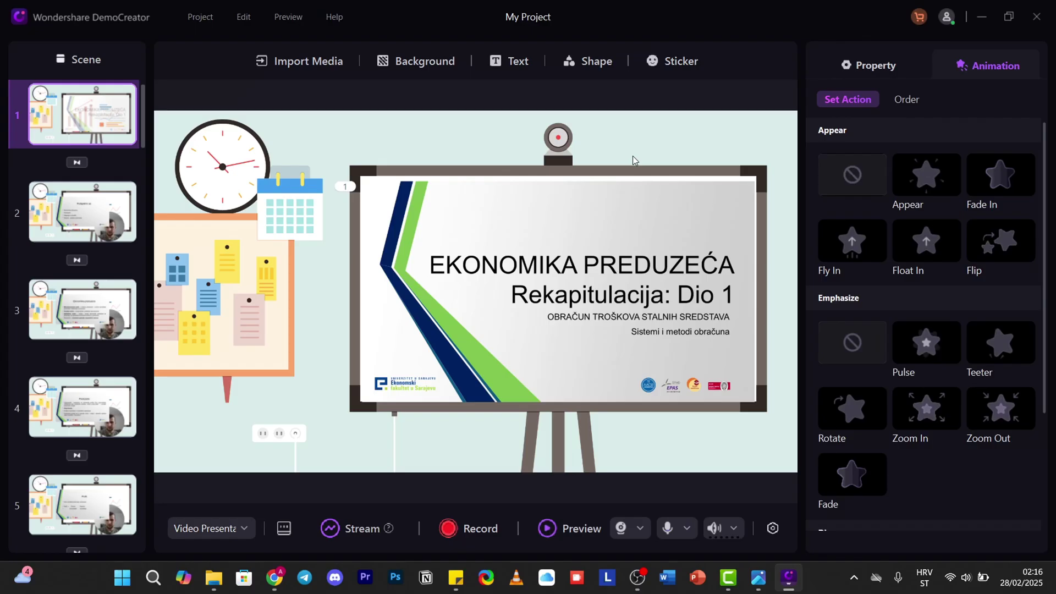
Review scenes 2–5, then move scene 2's 'Podsjetimo se:' slide up and right on the whiteboard.
click(83, 204)
click(79, 307)
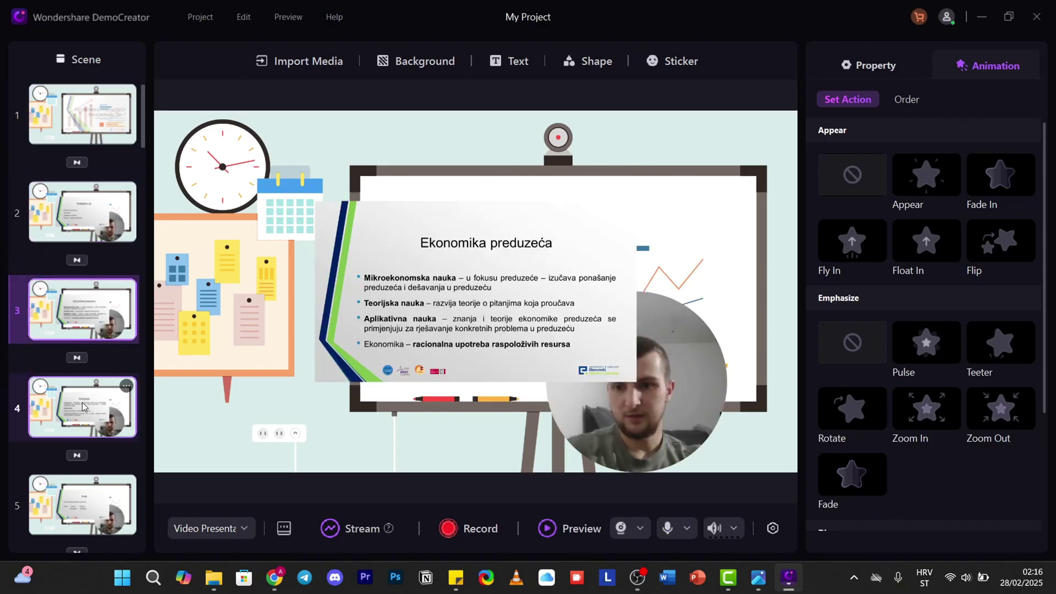
click(84, 407)
click(83, 503)
click(95, 220)
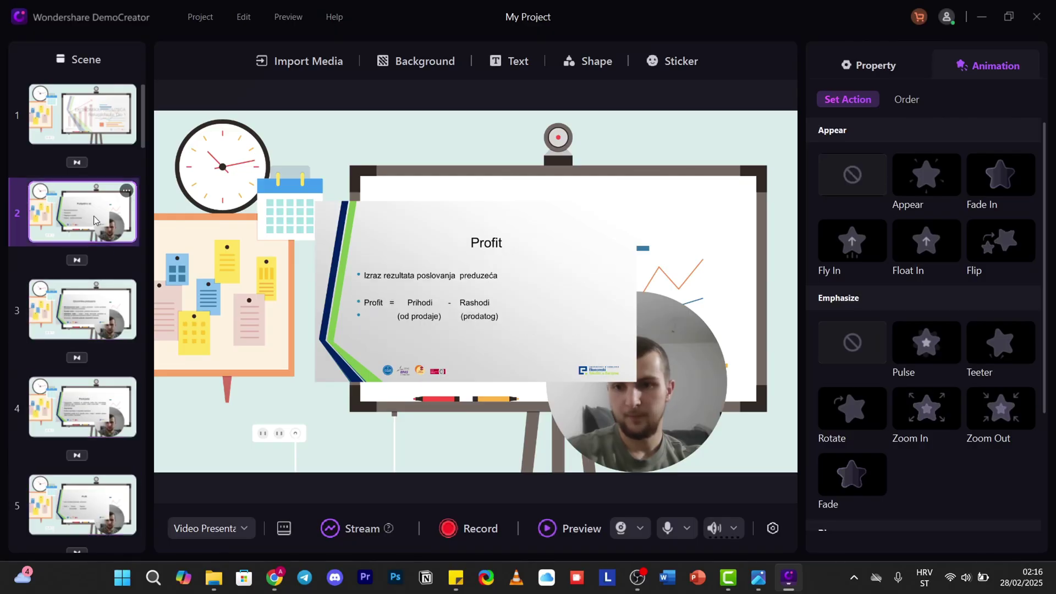
click(497, 333)
drag(568, 363, 585, 363)
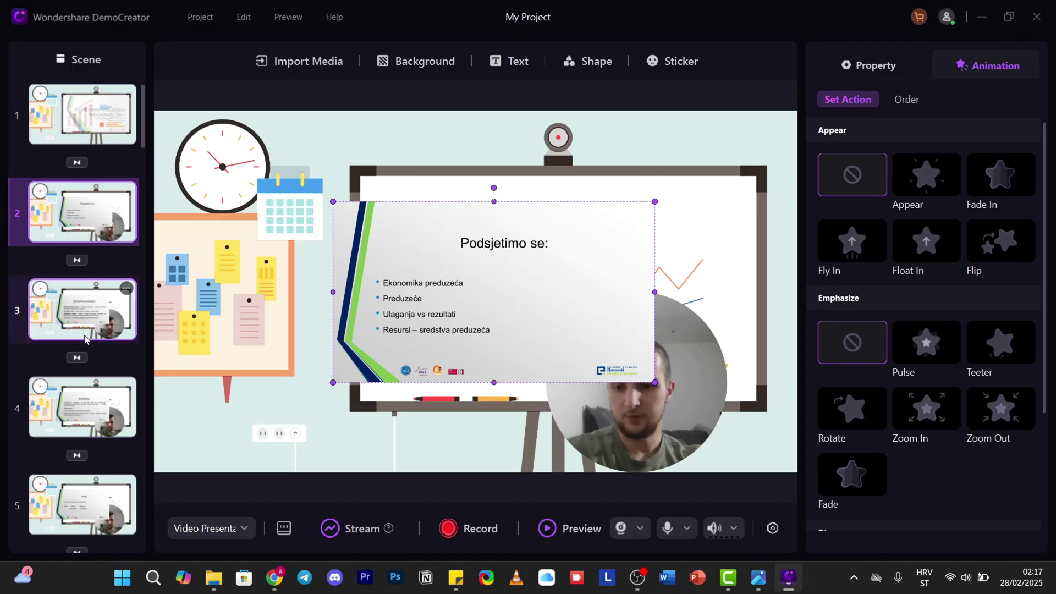
drag(499, 323, 548, 284)
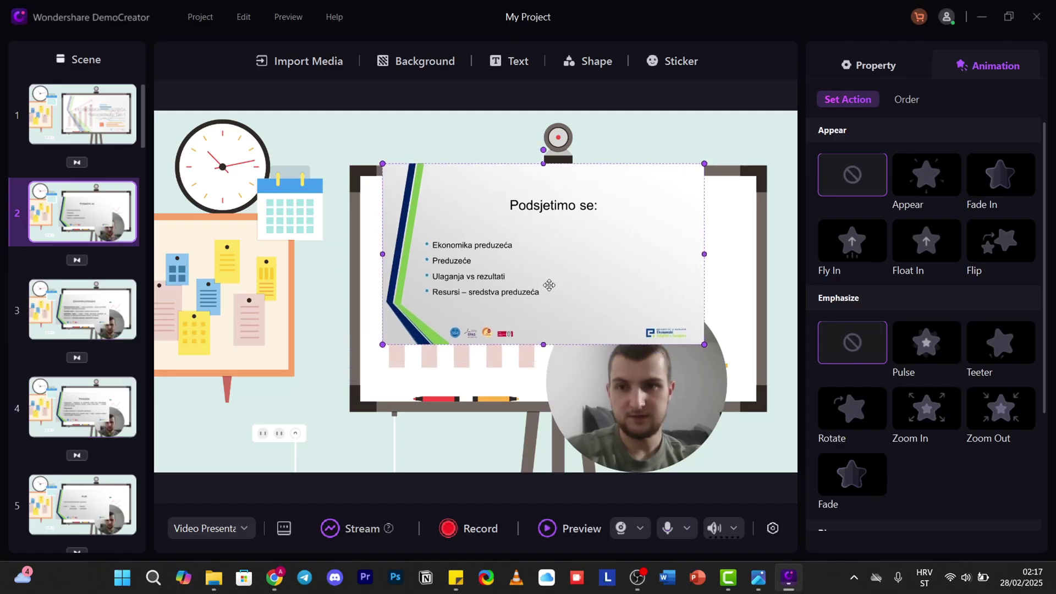
Select all scenes, turn off the webcam and microphone, and review audio and advanced settings.
right_click(97, 229)
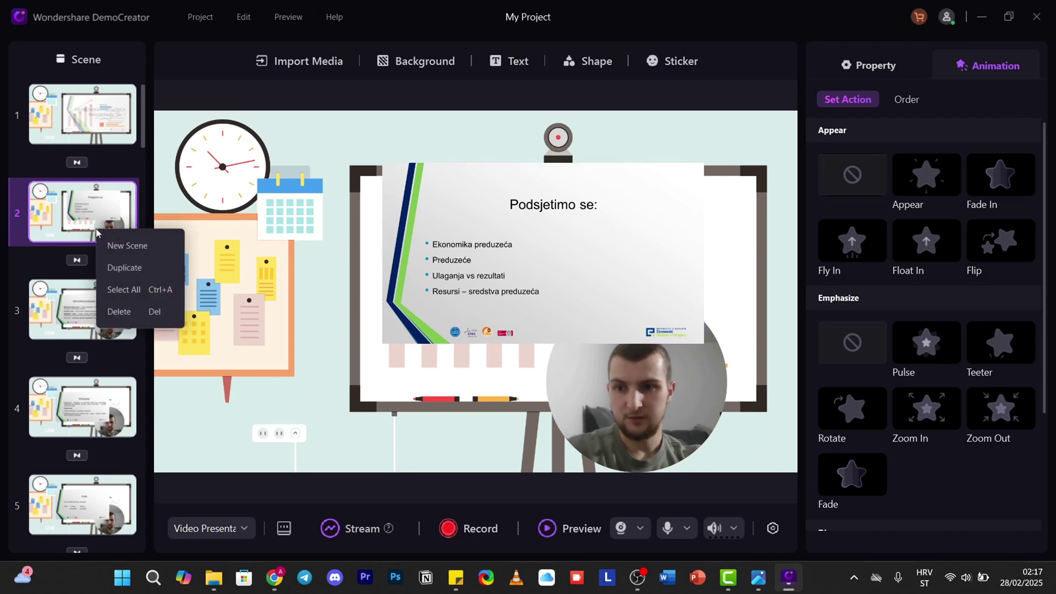
click(127, 290)
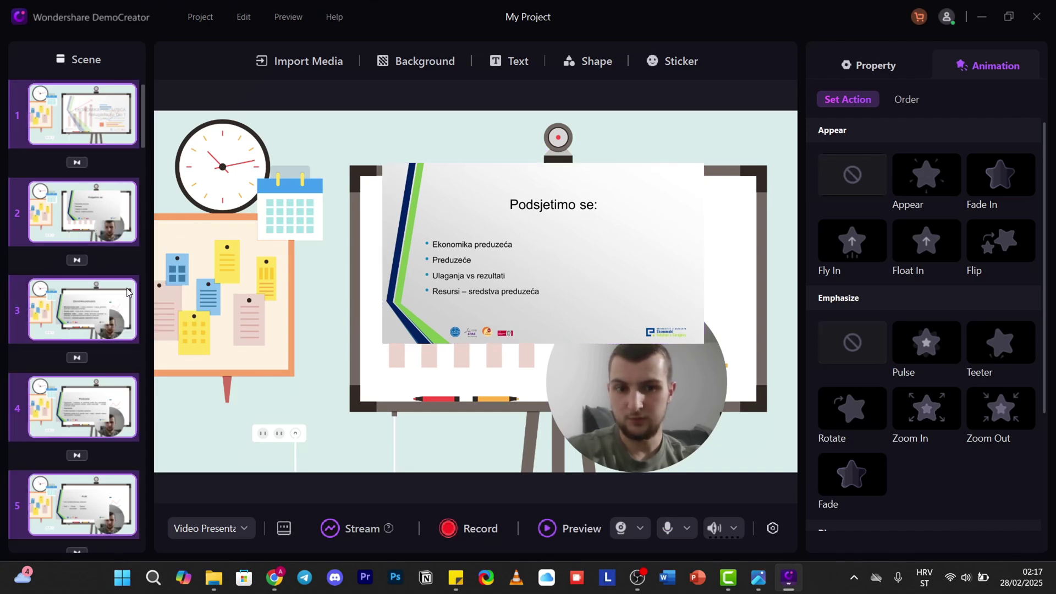
click(622, 529)
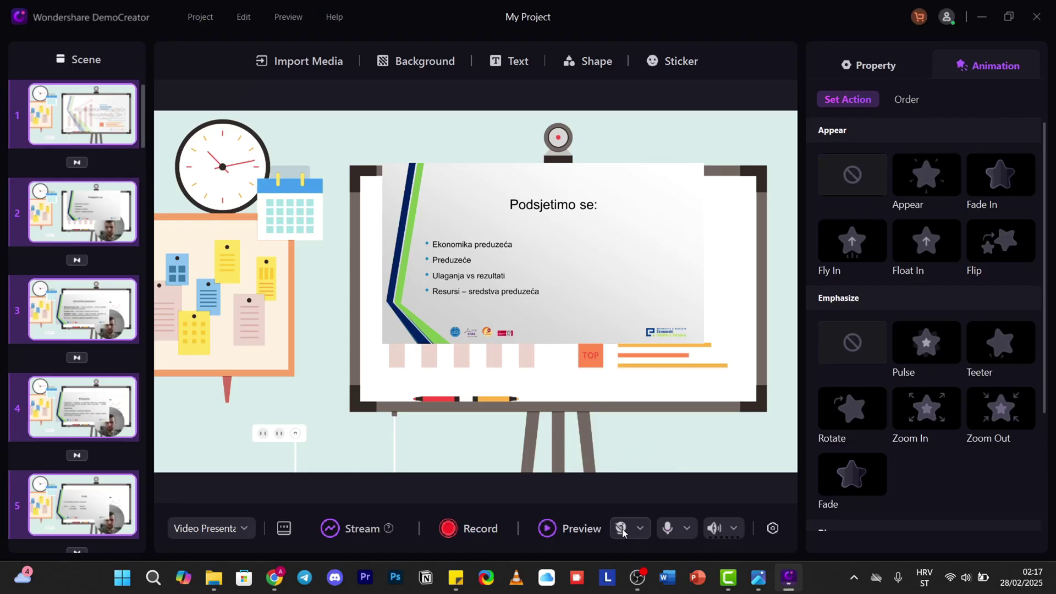
click(667, 527)
click(734, 529)
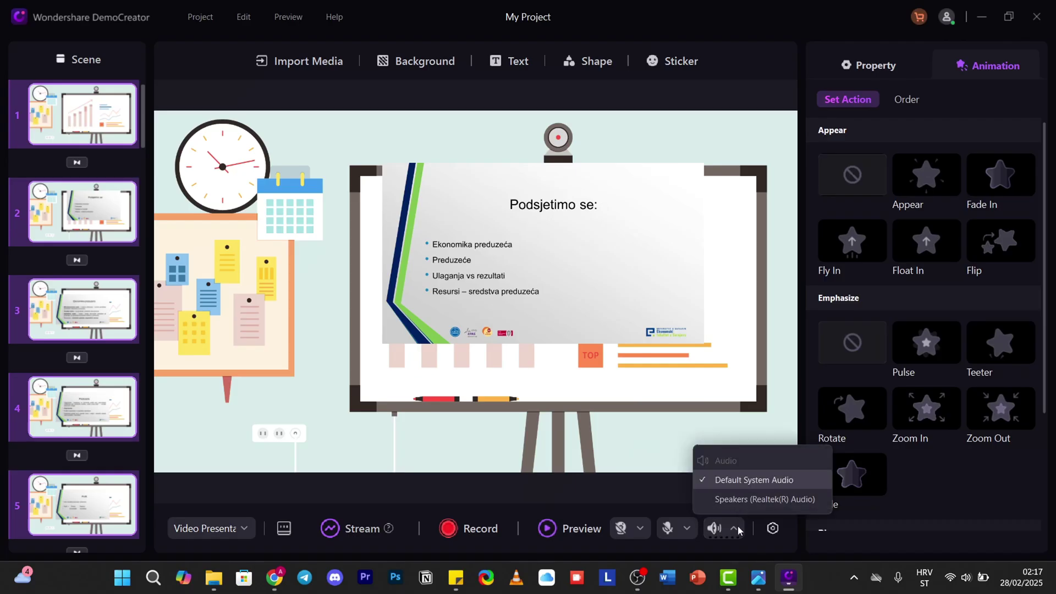
click(772, 528)
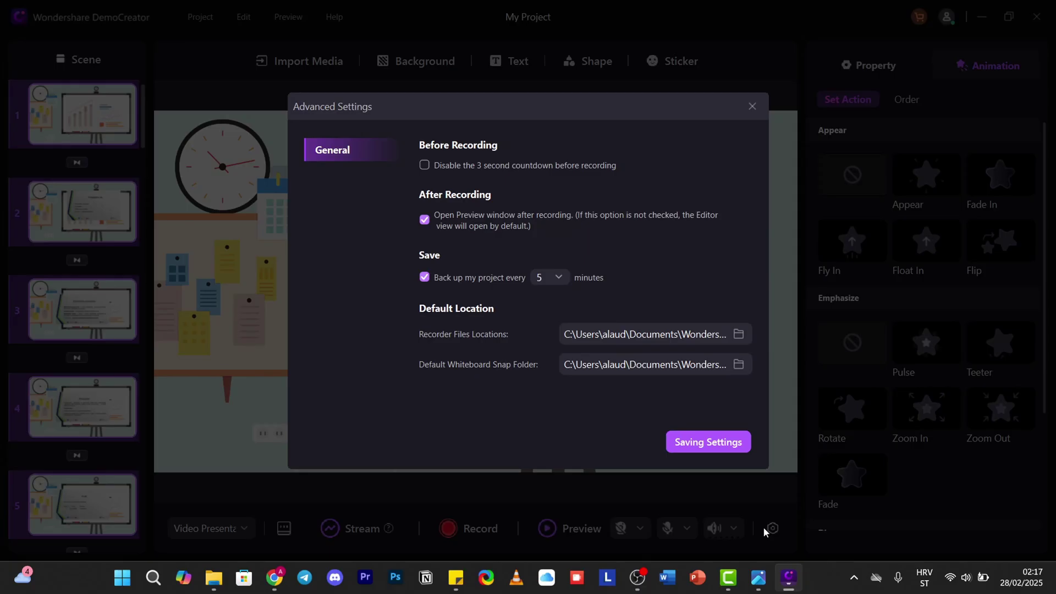
click(752, 106)
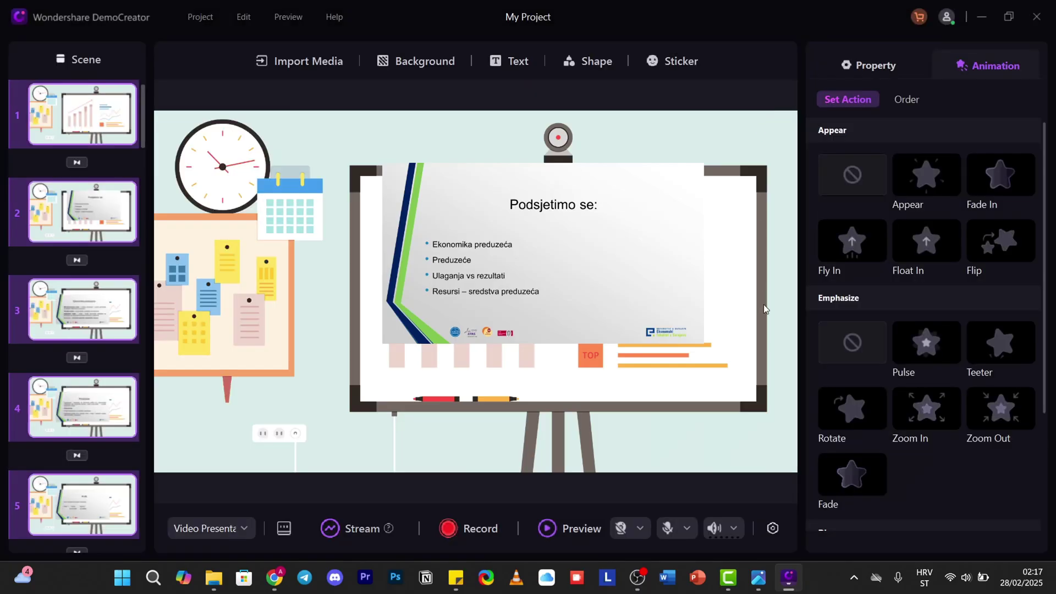
click(580, 529)
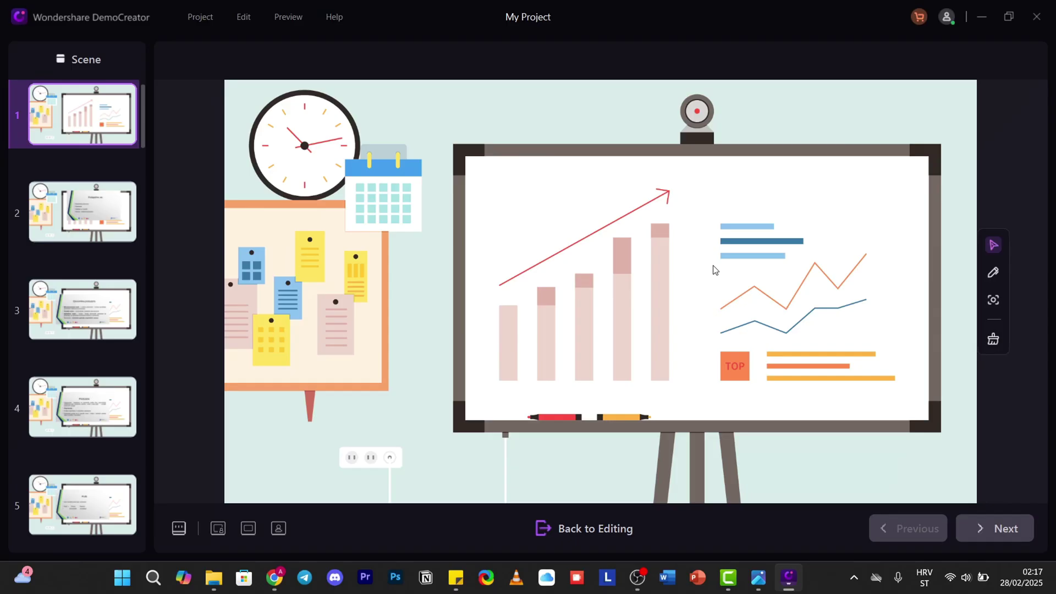
click(714, 269)
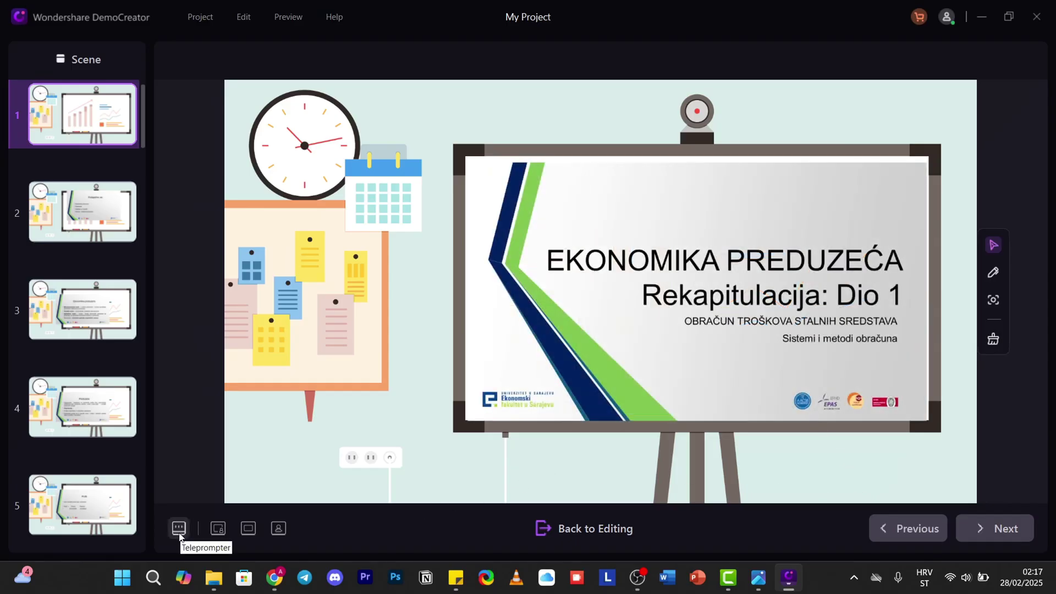
click(589, 528)
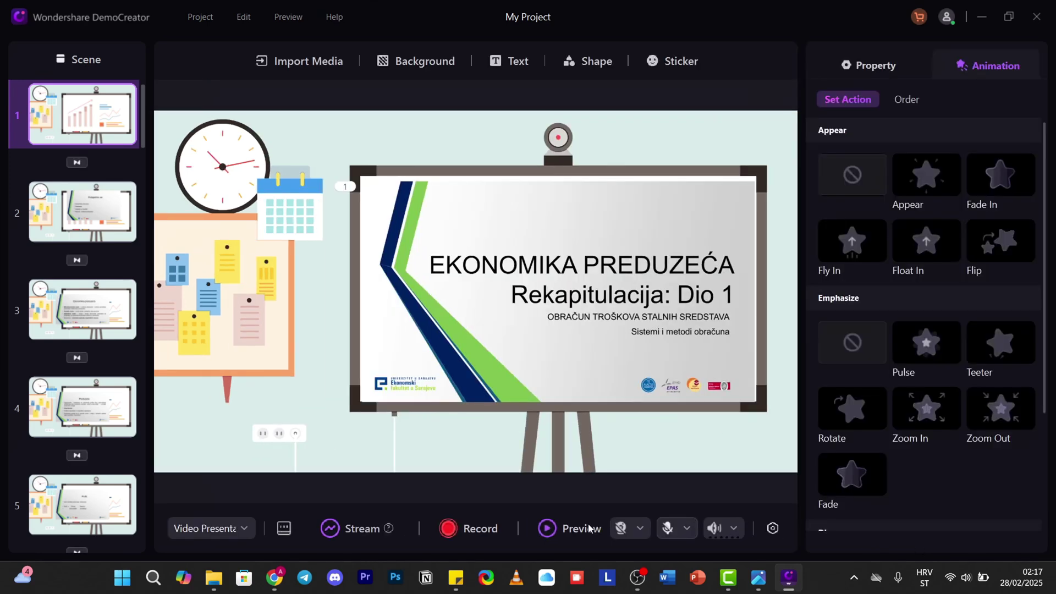
click(558, 528)
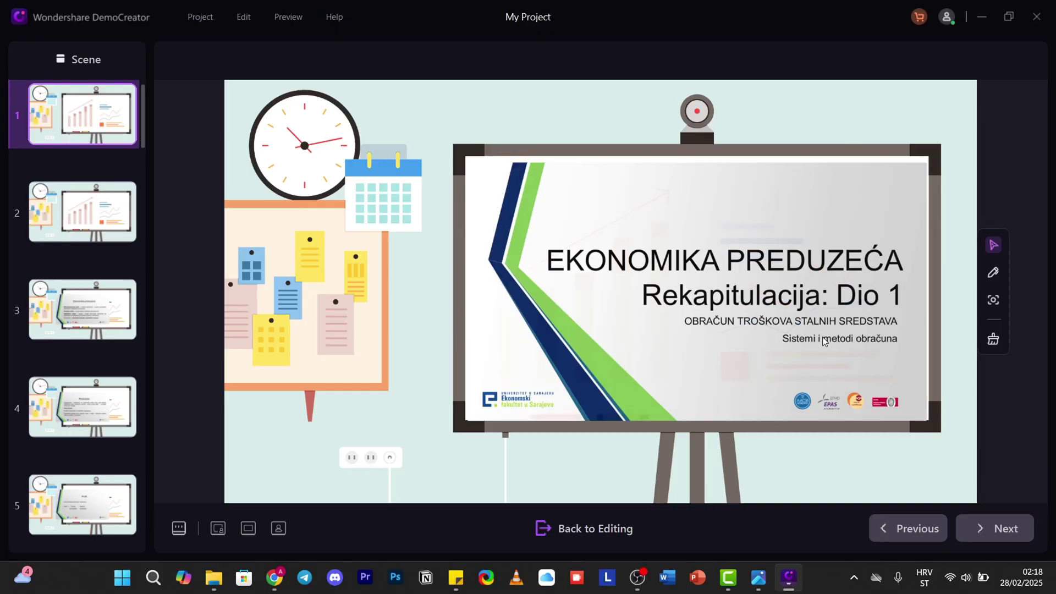
key(Right)
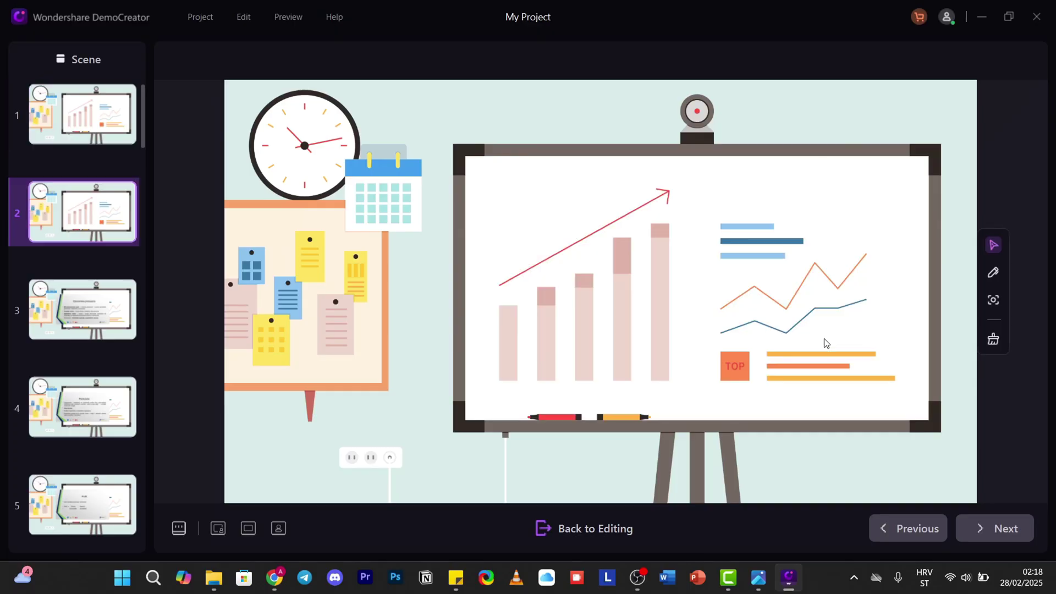
click(615, 530)
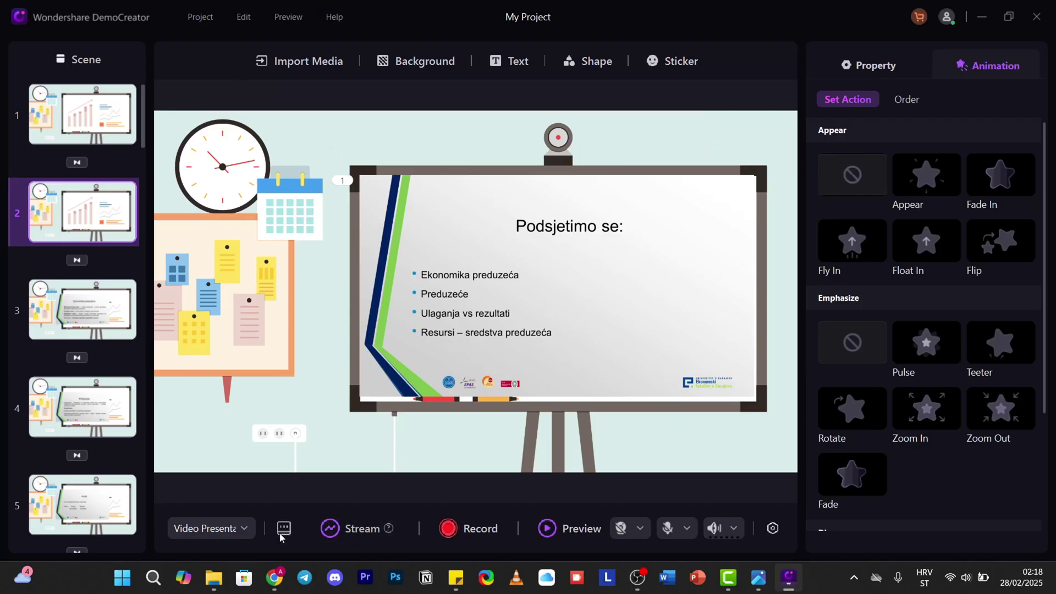
click(283, 528)
drag(443, 100, 482, 150)
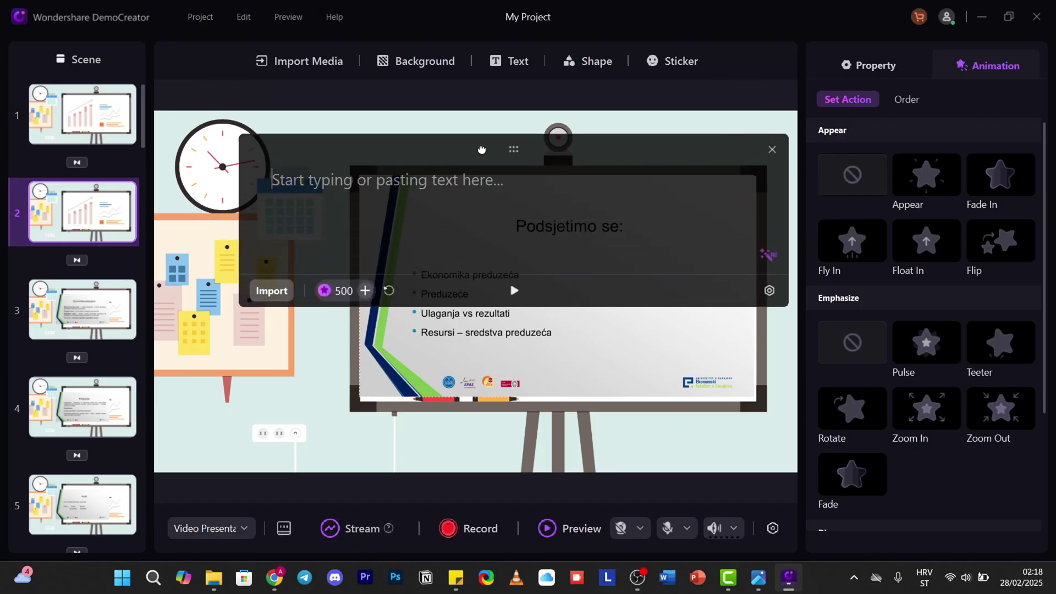
click(767, 156)
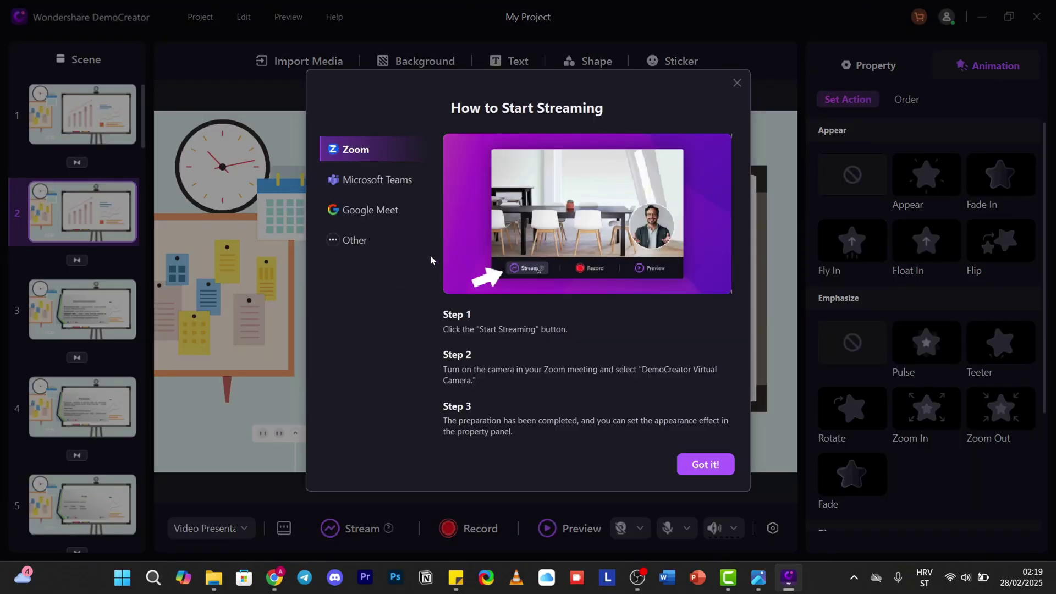
click(361, 242)
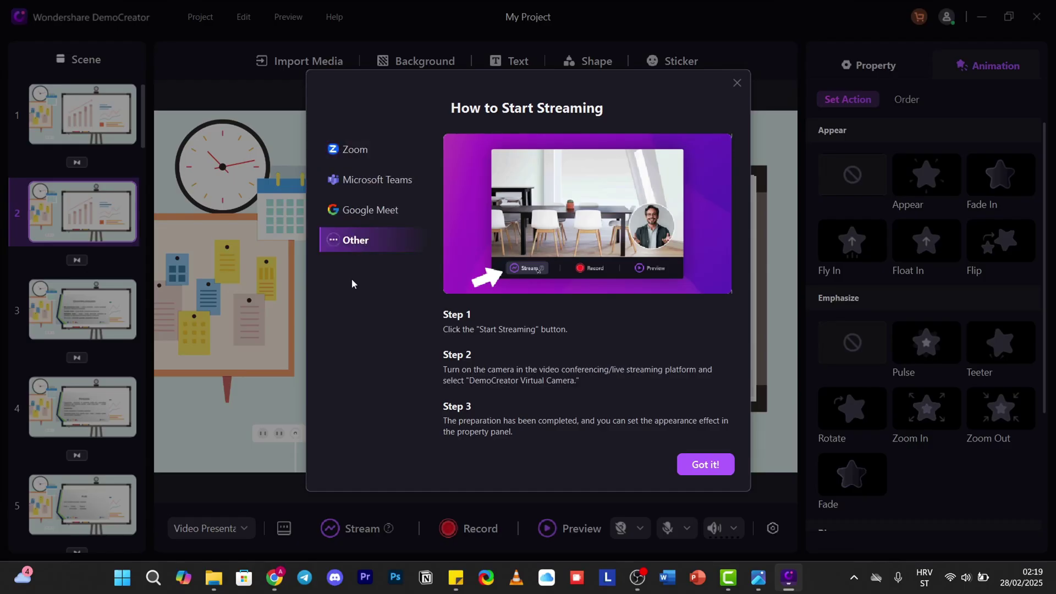
key(Escape)
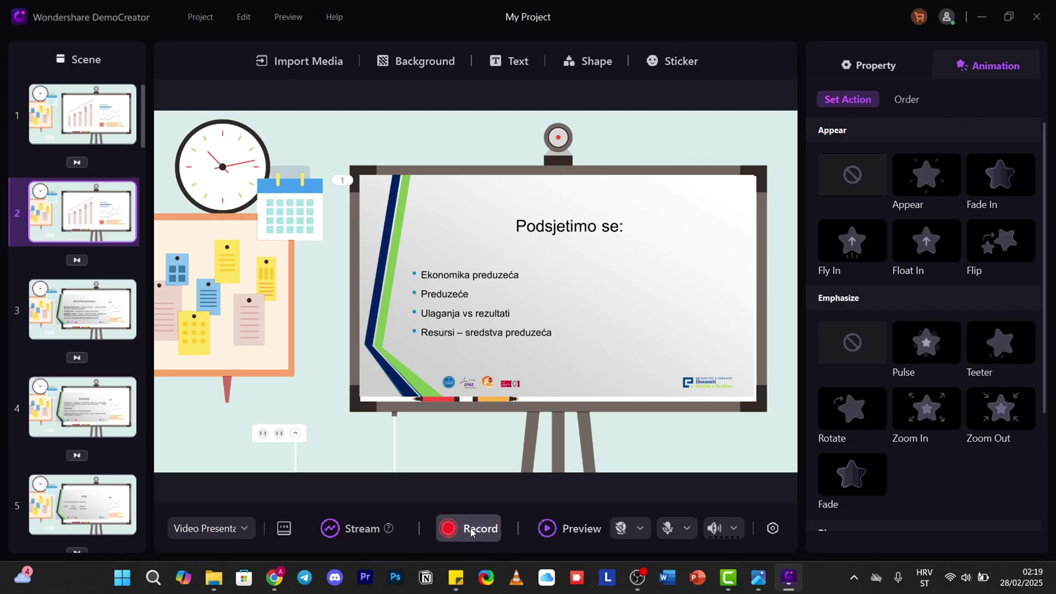
Record the presentation, drawing and erasing a pen annotation and using the spotlight.
click(471, 530)
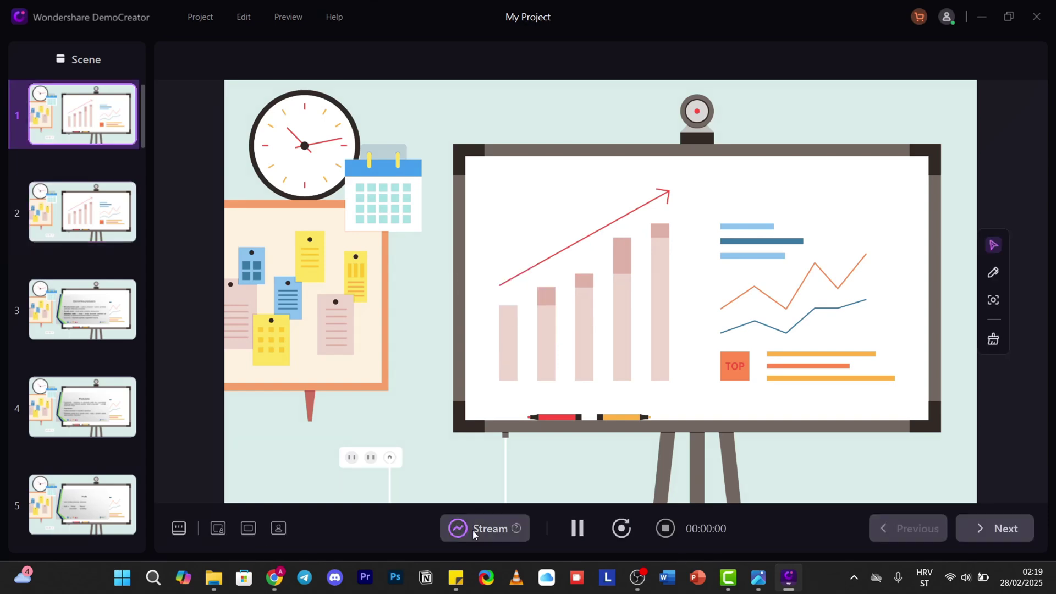
click(993, 272)
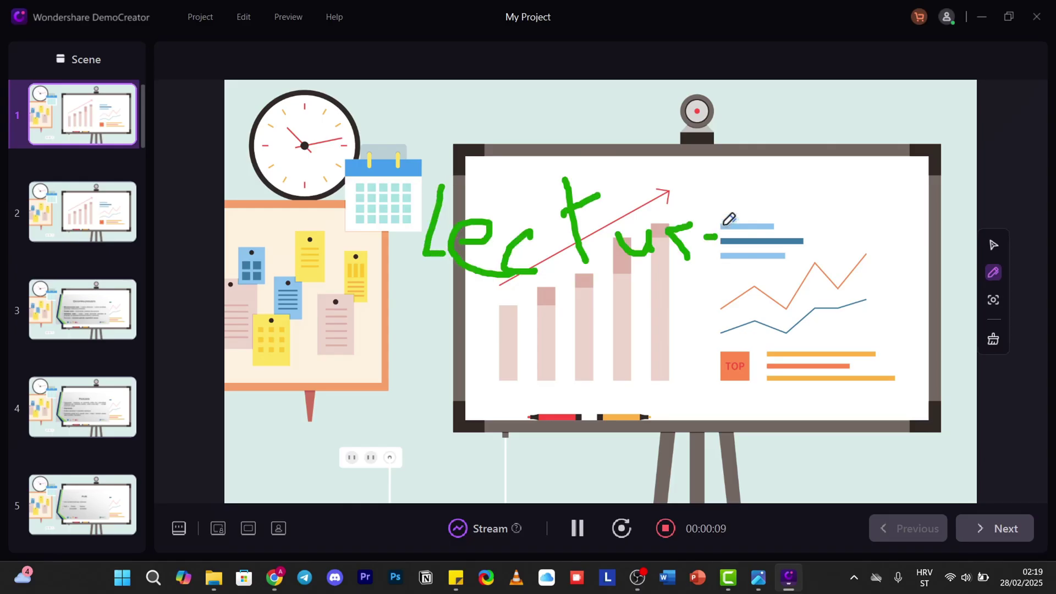
drag(696, 247, 748, 252)
mouse_move(836, 190)
mouse_down()
mouse_move(872, 233)
mouse_move(869, 244)
mouse_up()
click(995, 339)
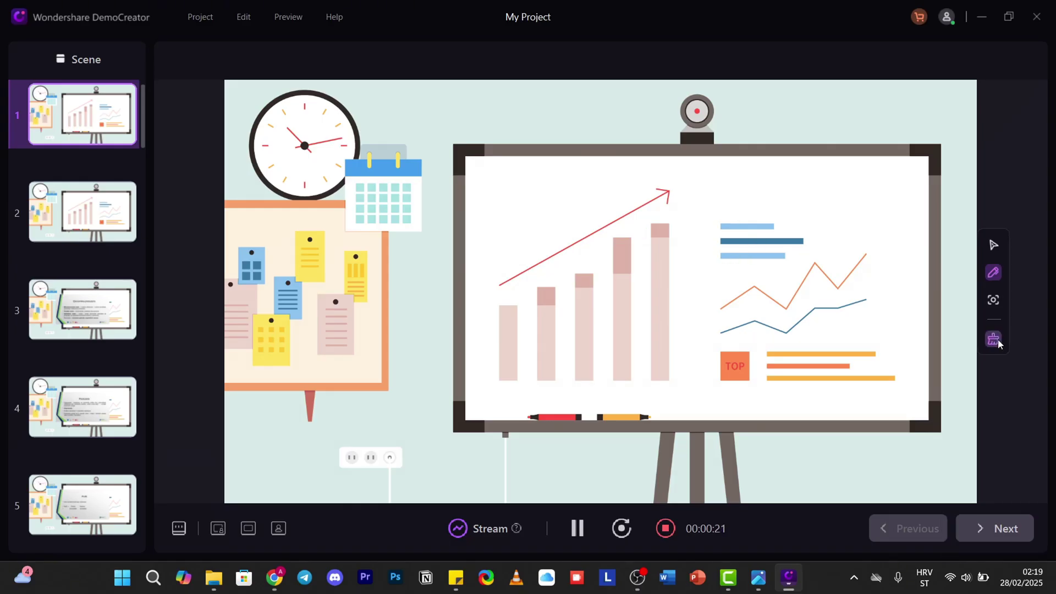
click(993, 300)
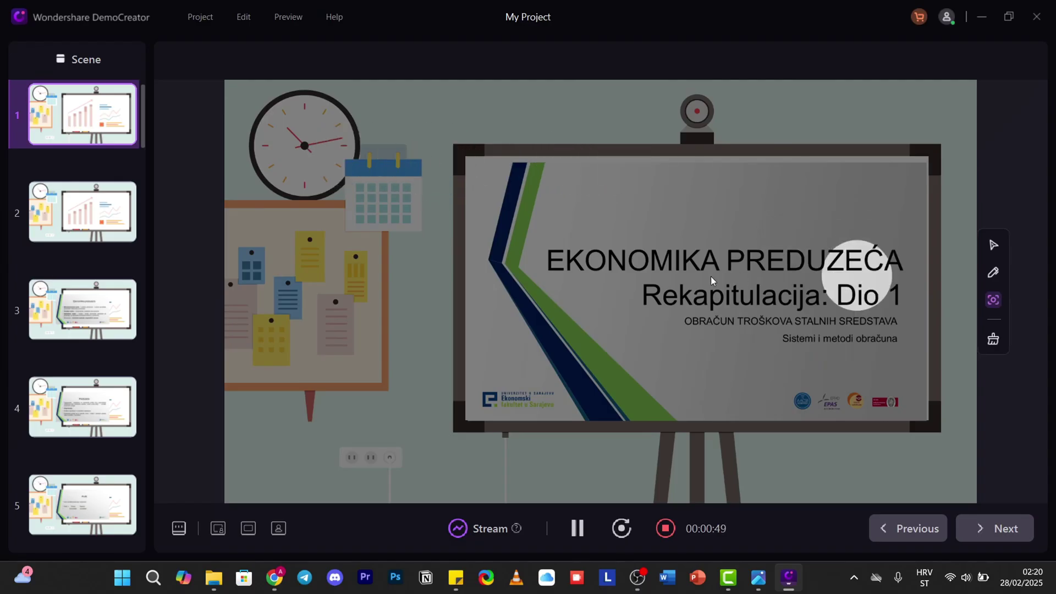
Stop the 01:02 recording, close the preview, and launch Camtasia.
key(F10)
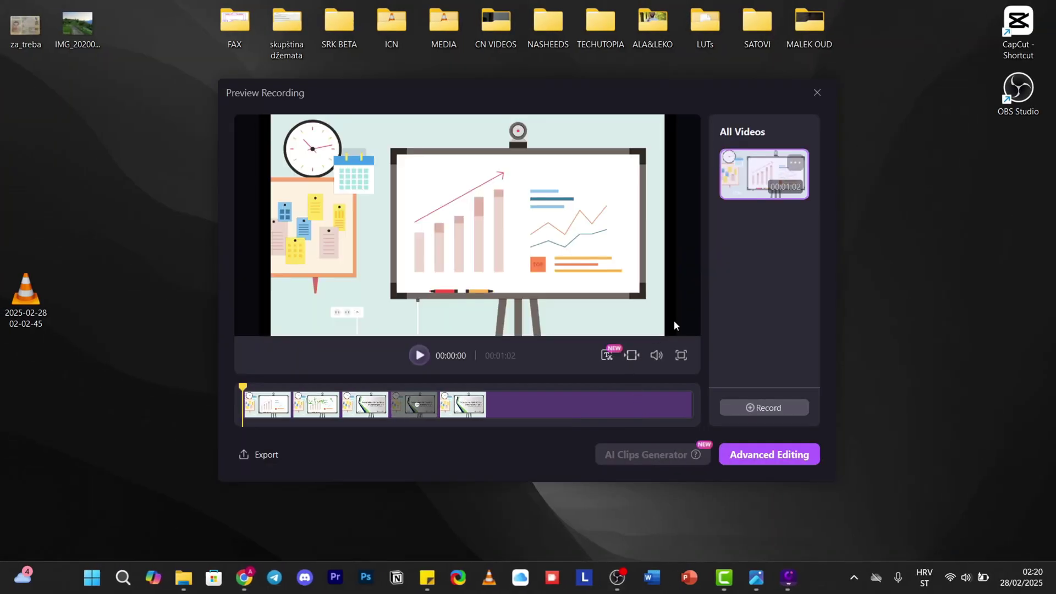
click(817, 93)
double_click(502, 287)
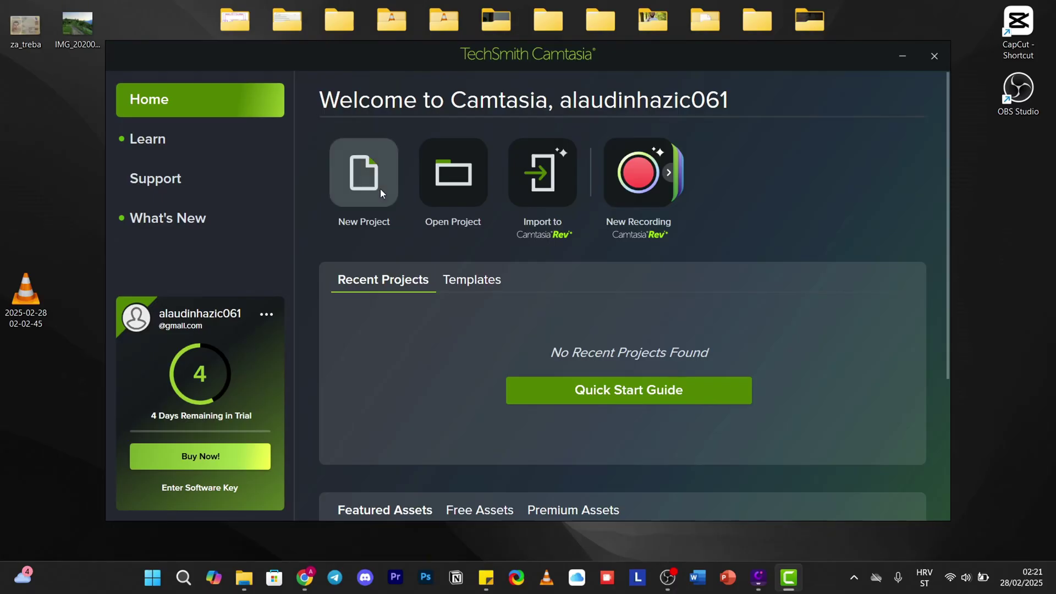
Start a new Camtasia project and import '01 Uvodna prezentacija PP EiM PA 2024 2025' into the Media Bin.
click(380, 189)
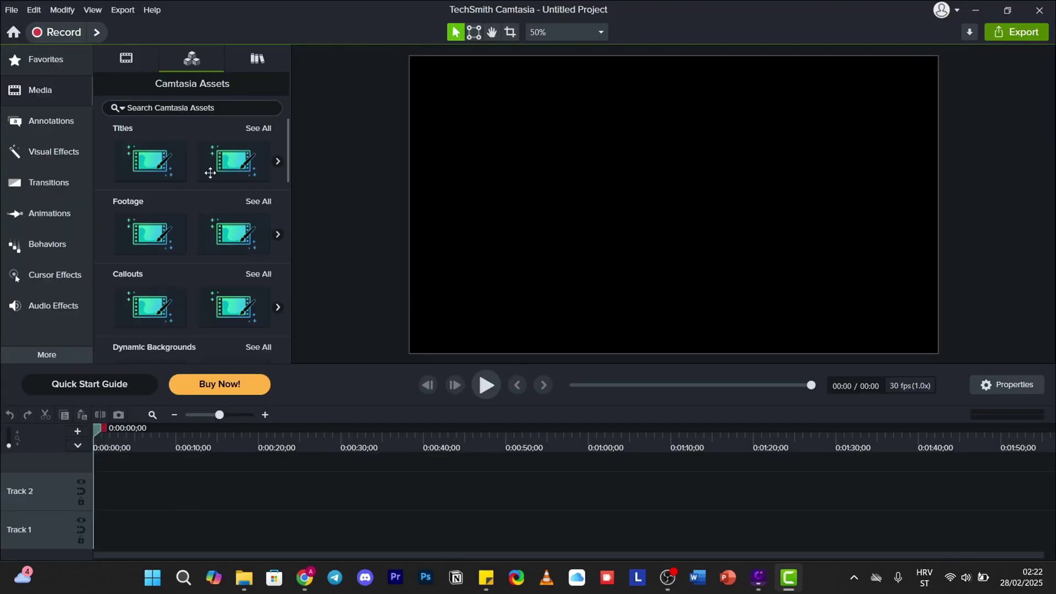
click(126, 58)
click(191, 259)
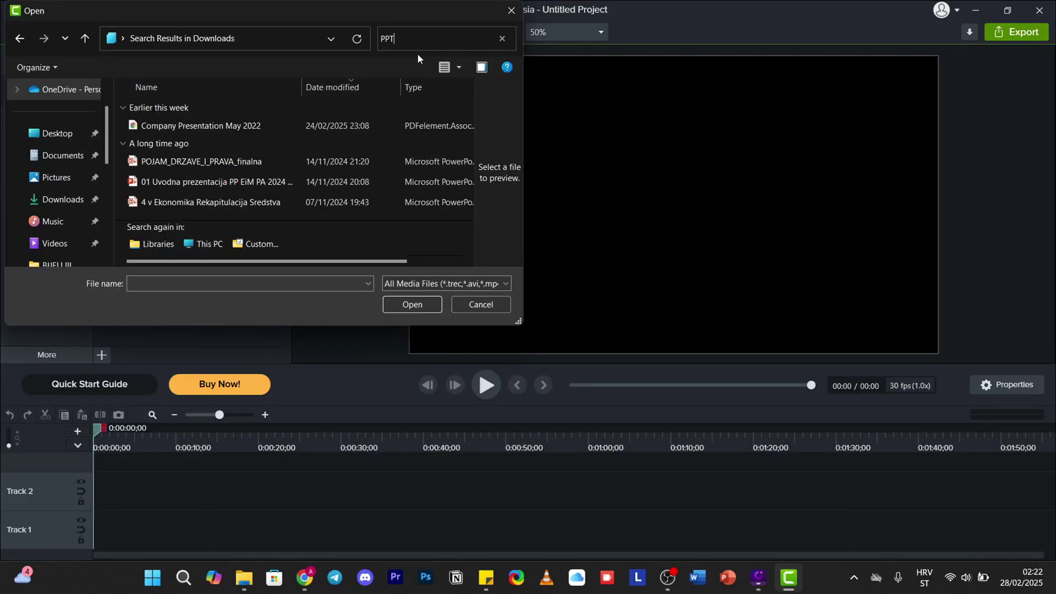
click(238, 179)
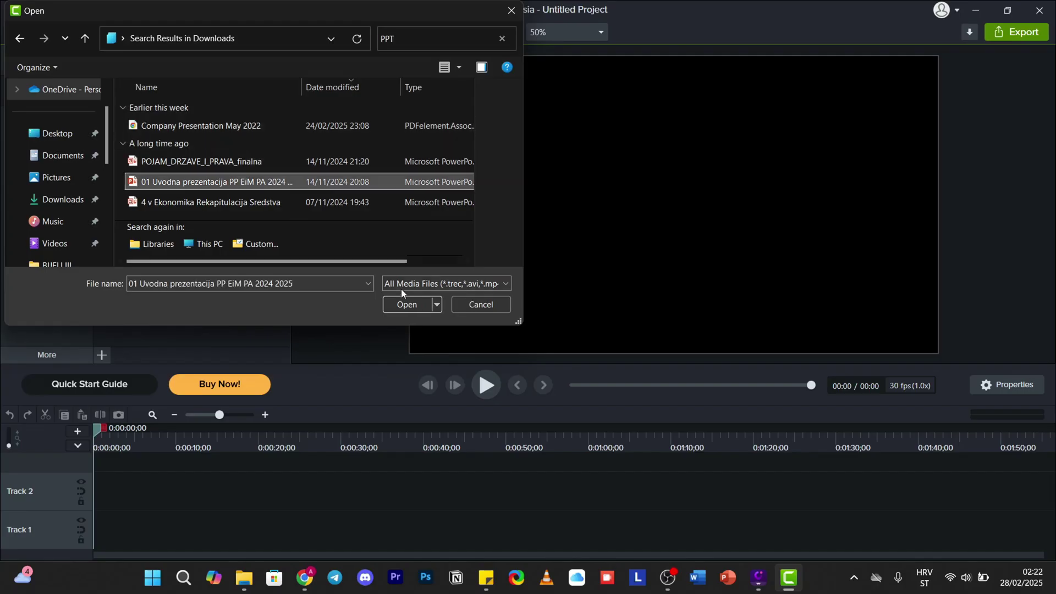
click(407, 305)
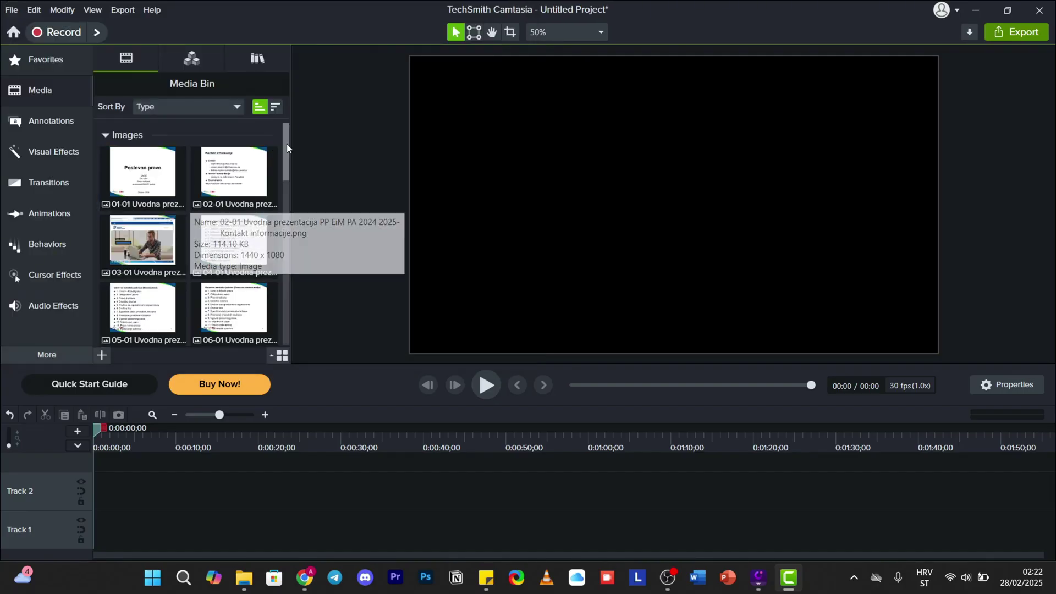
Place all 24 slide images in order on Track 2.
drag(288, 145, 265, 160)
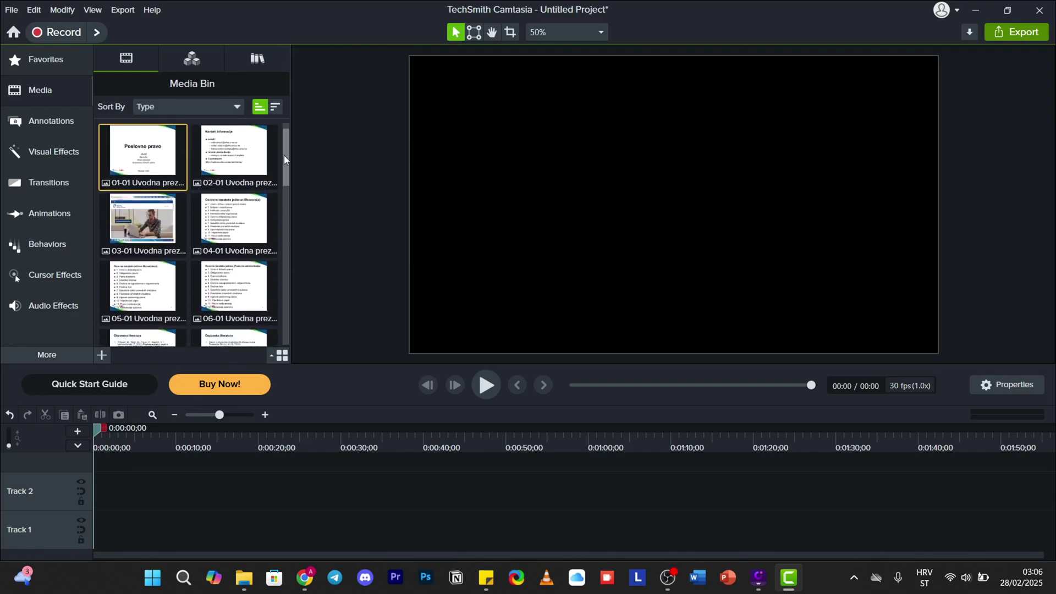
mouse_move(284, 156)
mouse_down()
mouse_move(290, 308)
mouse_move(280, 141)
mouse_up()
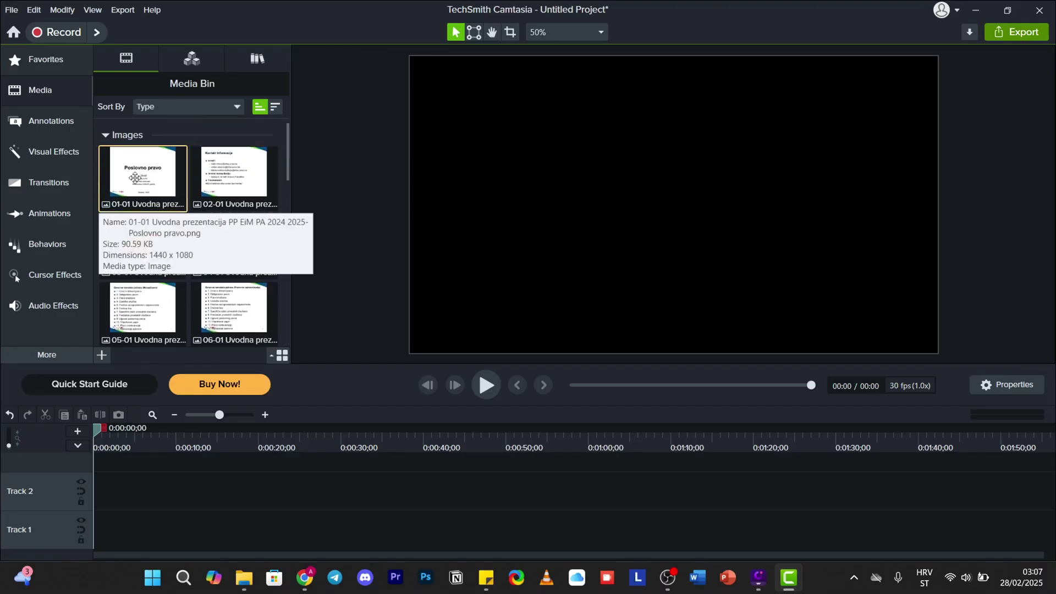
key(ctrl+a)
drag(135, 178, 136, 498)
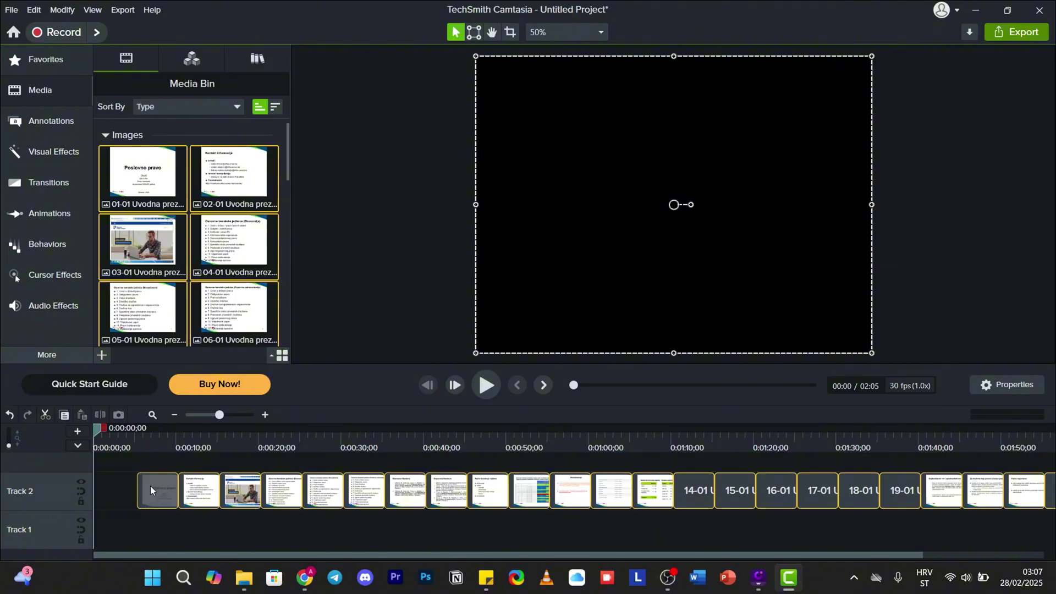
Set the 1440×1080 canvas background to green and scale the slide down to show a green border.
key(space)
key(space)
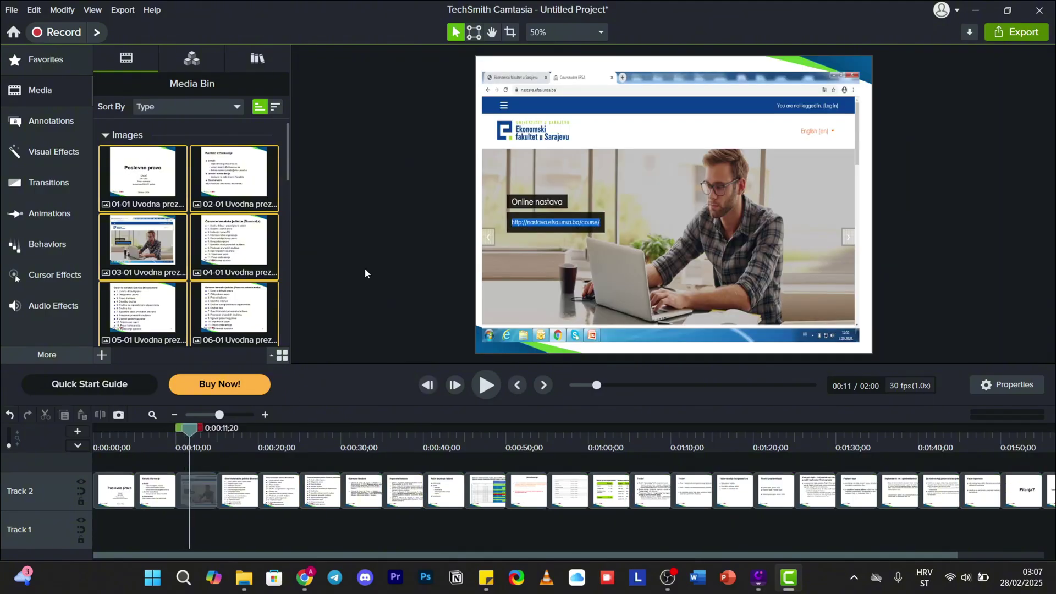
right_click(377, 233)
click(381, 167)
right_click(381, 167)
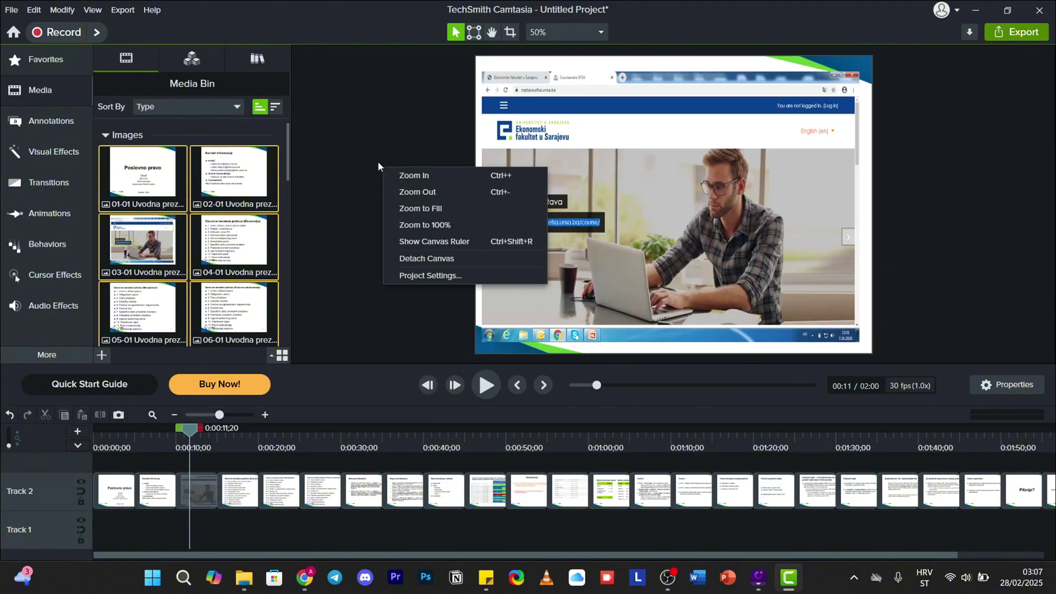
click(421, 275)
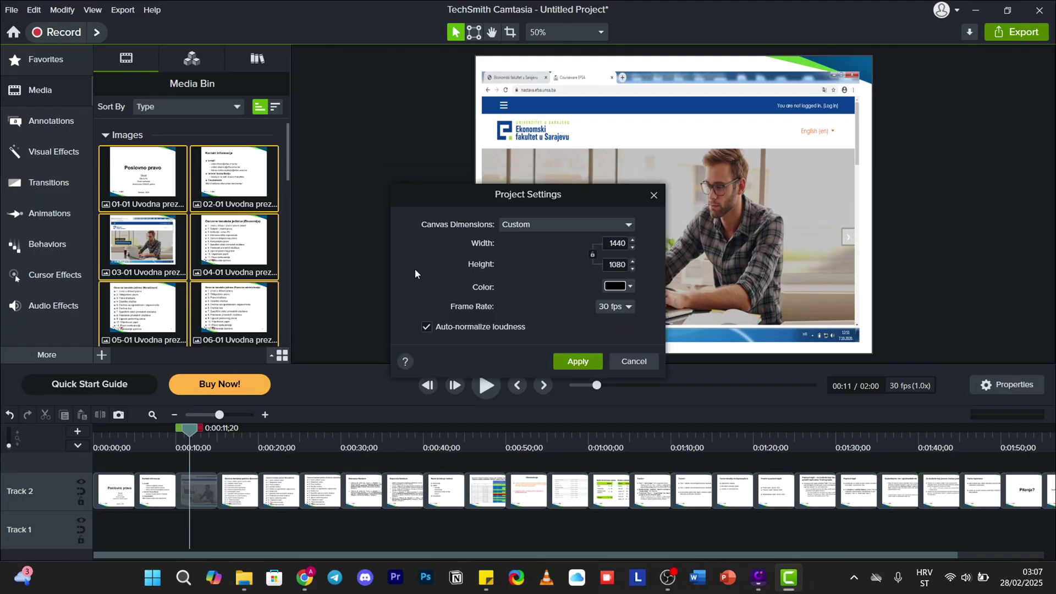
click(630, 286)
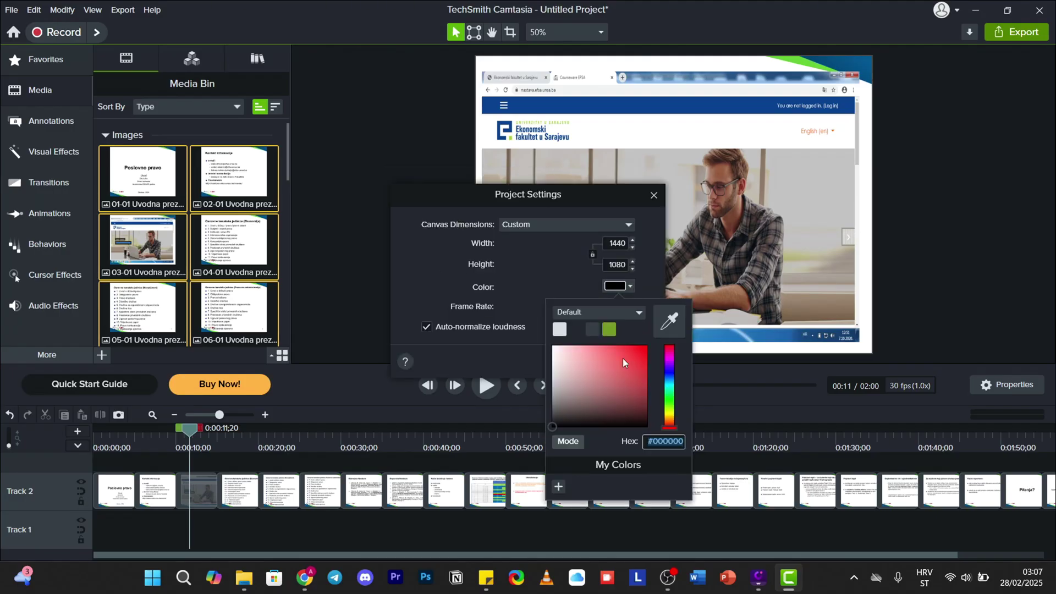
drag(622, 358, 613, 335)
click(608, 329)
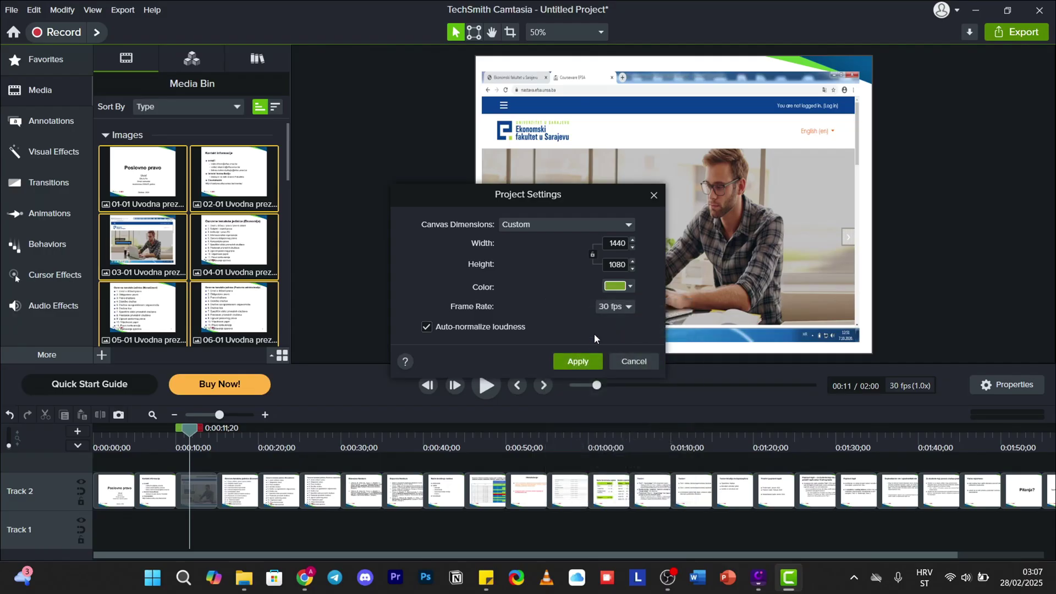
click(593, 361)
drag(474, 205, 563, 204)
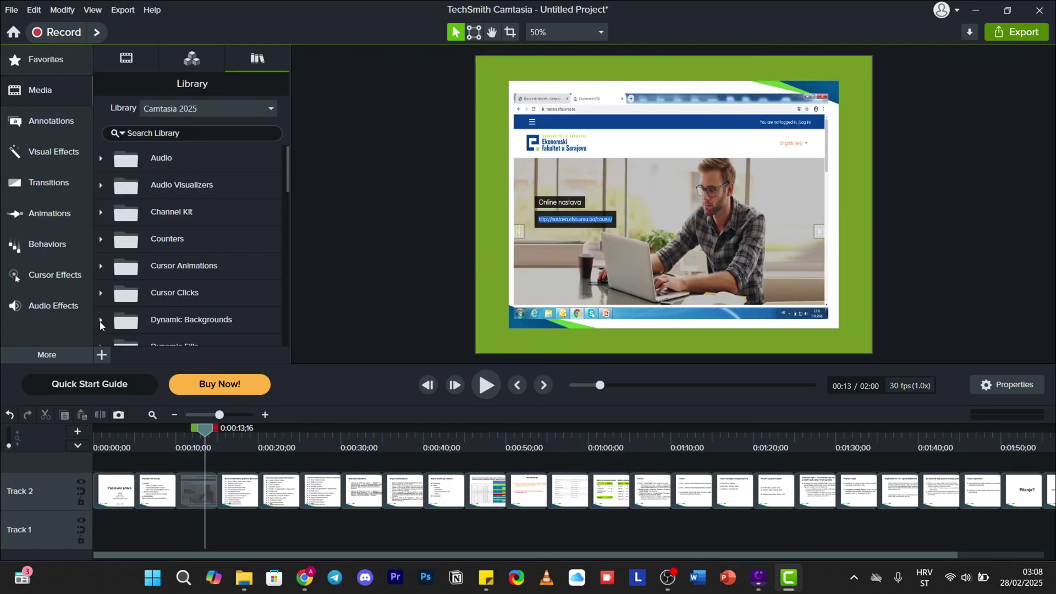
Place the 4stopgradient dynamic background on Track 1 and stretch it to fill the canvas.
scroll(216, 239, down, 1)
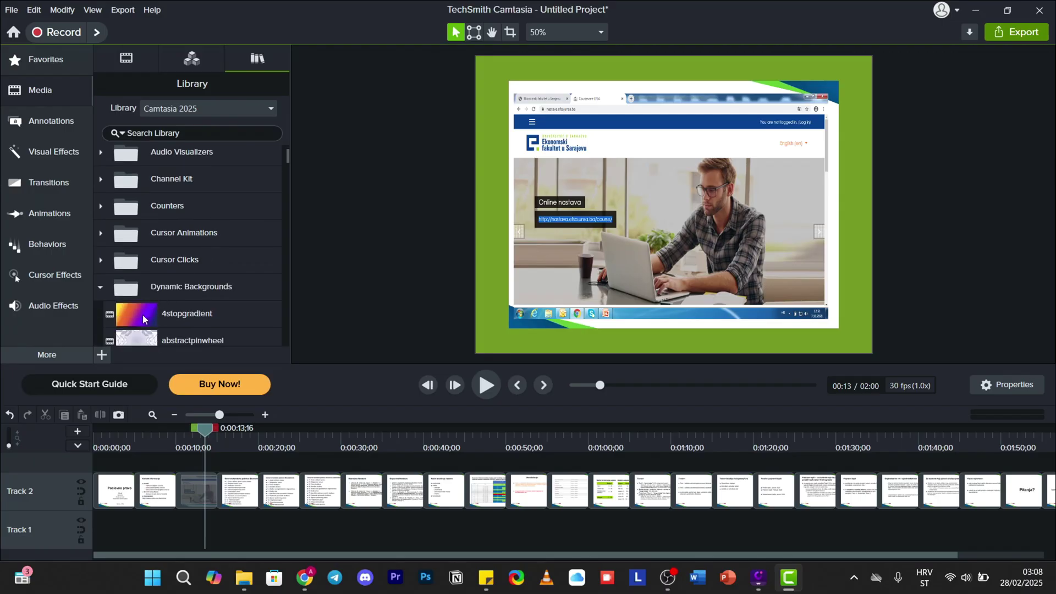
drag(143, 315, 177, 541)
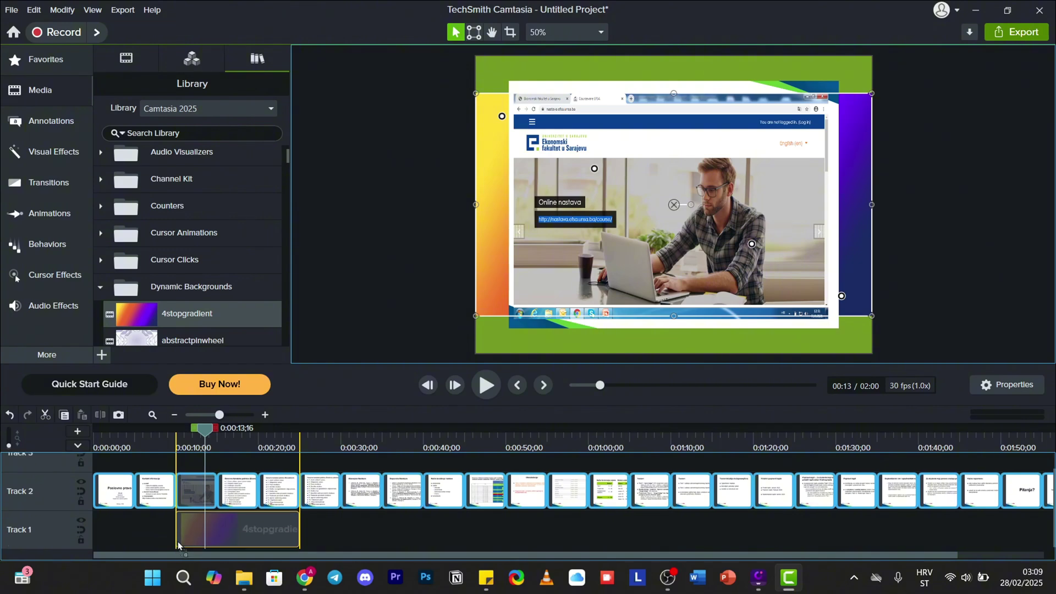
click(177, 527)
drag(673, 80, 673, 55)
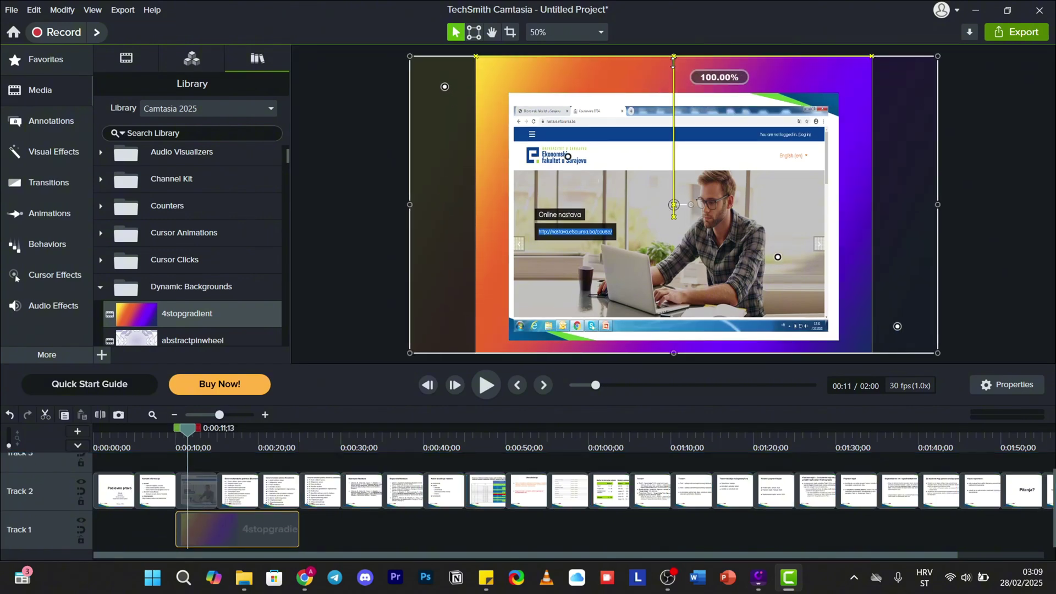
Add a red arrow callout reading ABC over the webpage screenshot slide at 00:11.
mouse_move(220, 435)
mouse_down()
mouse_move(389, 444)
mouse_move(269, 528)
mouse_move(203, 453)
mouse_move(229, 439)
mouse_move(341, 439)
mouse_move(236, 436)
mouse_up()
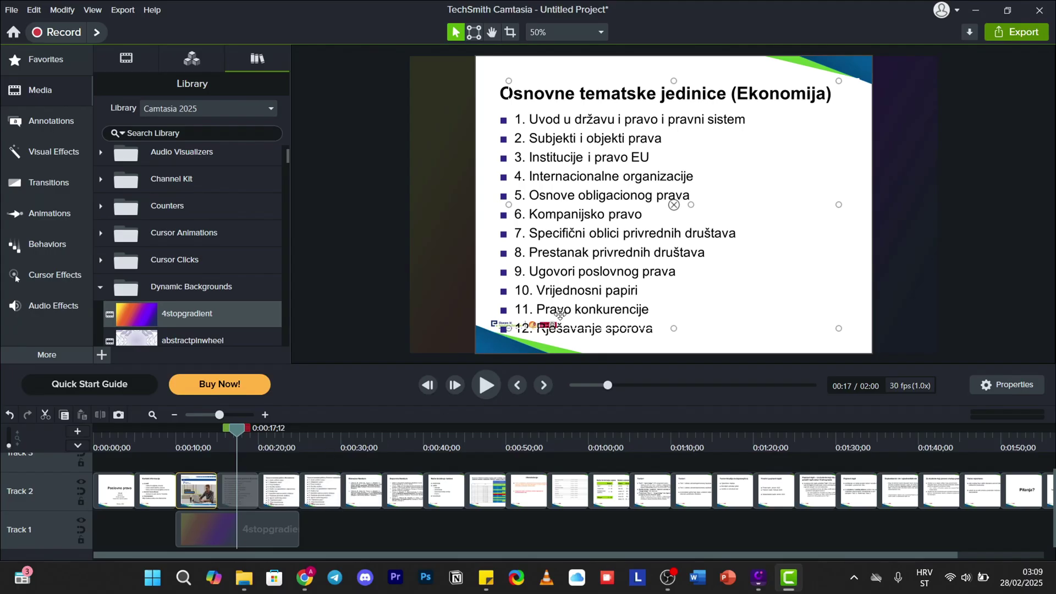
click(191, 440)
click(44, 122)
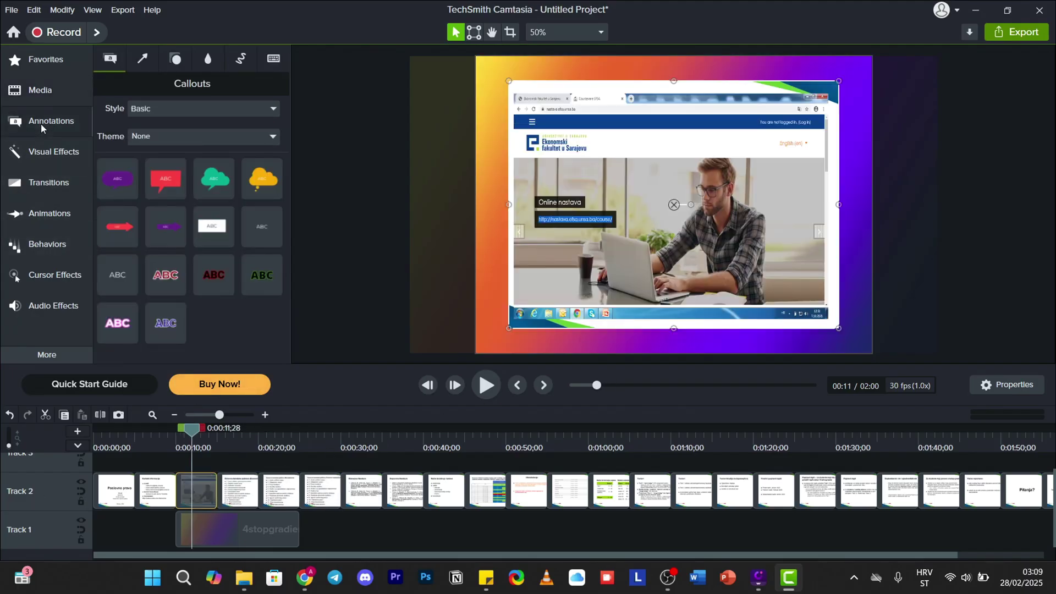
click(130, 210)
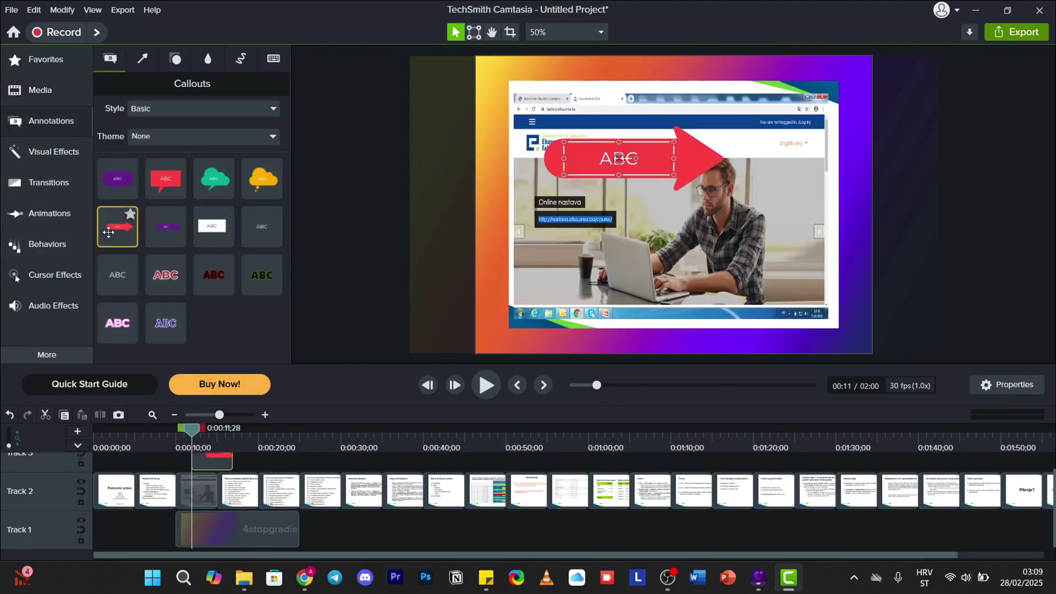
click(62, 214)
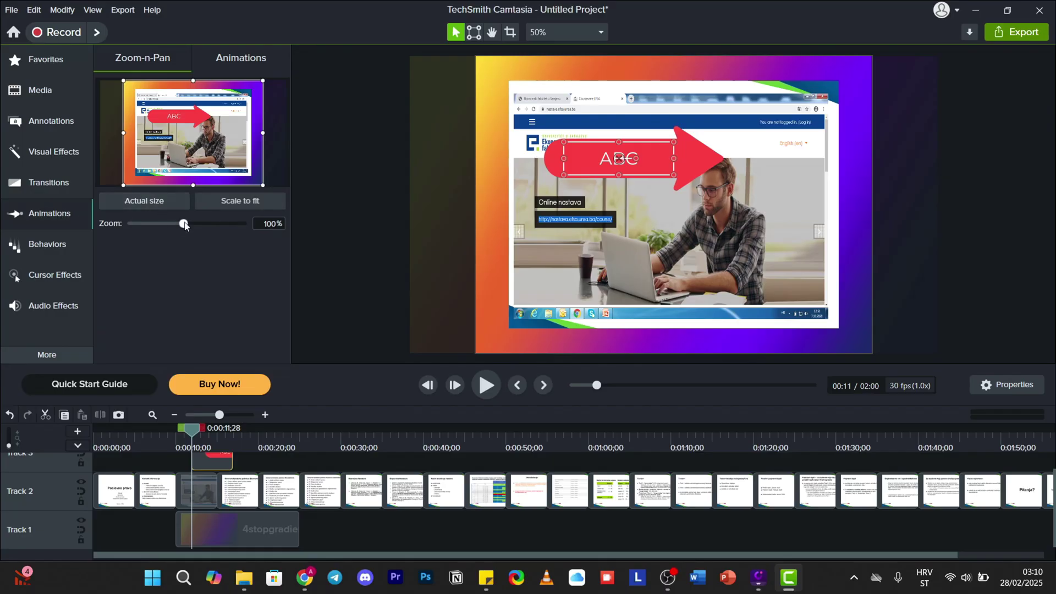
Browse the animation presets and scroll through the visual effect tiles for the slide clips.
click(225, 60)
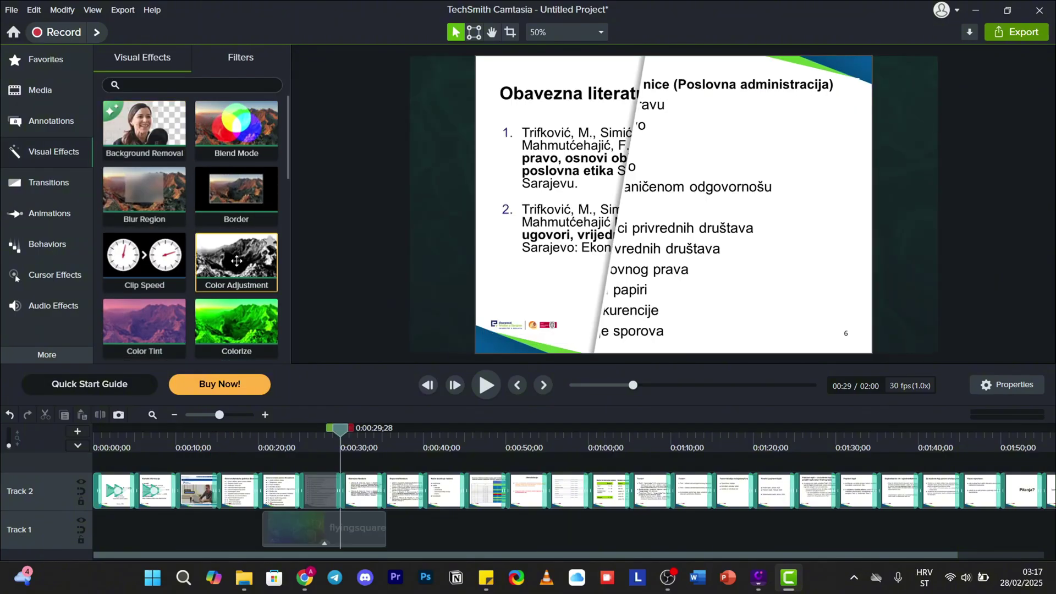
scroll(243, 257, down, 4)
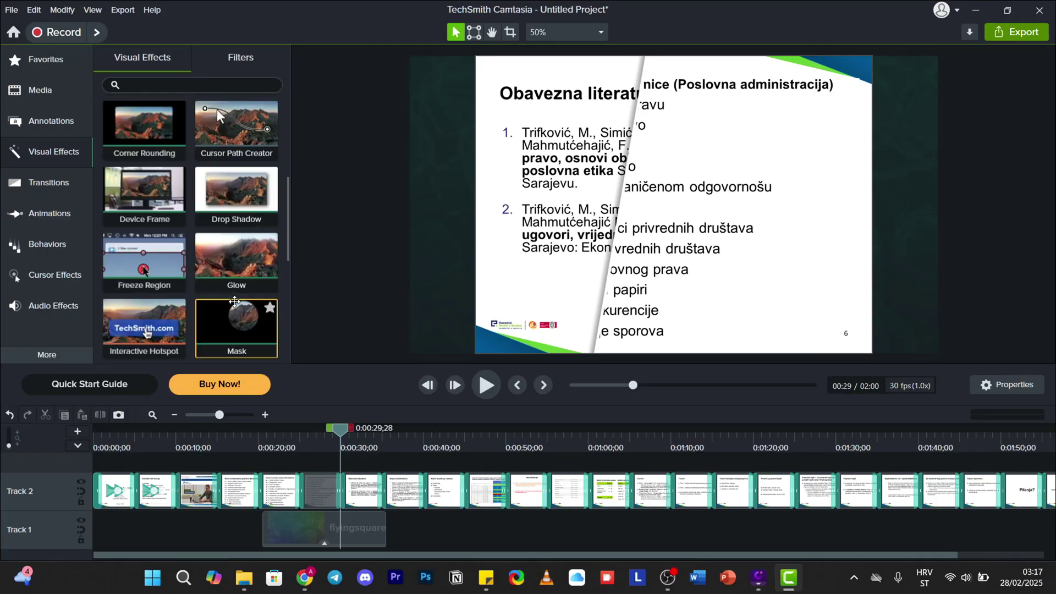
scroll(225, 251, down, 1)
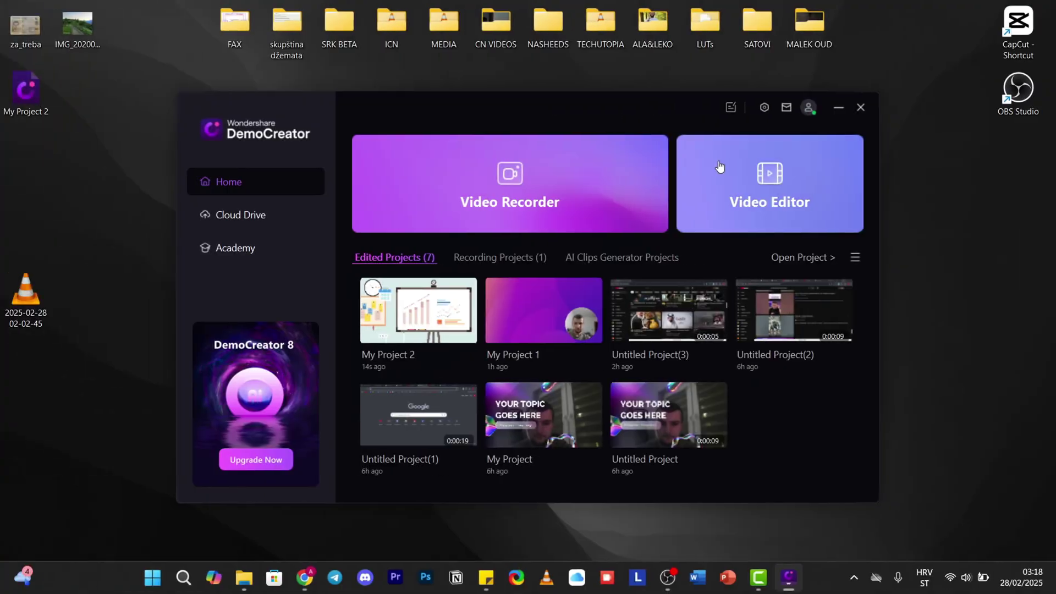
Start a new Video Editor project and import KeysFan(1).mp4 into the media library.
click(719, 166)
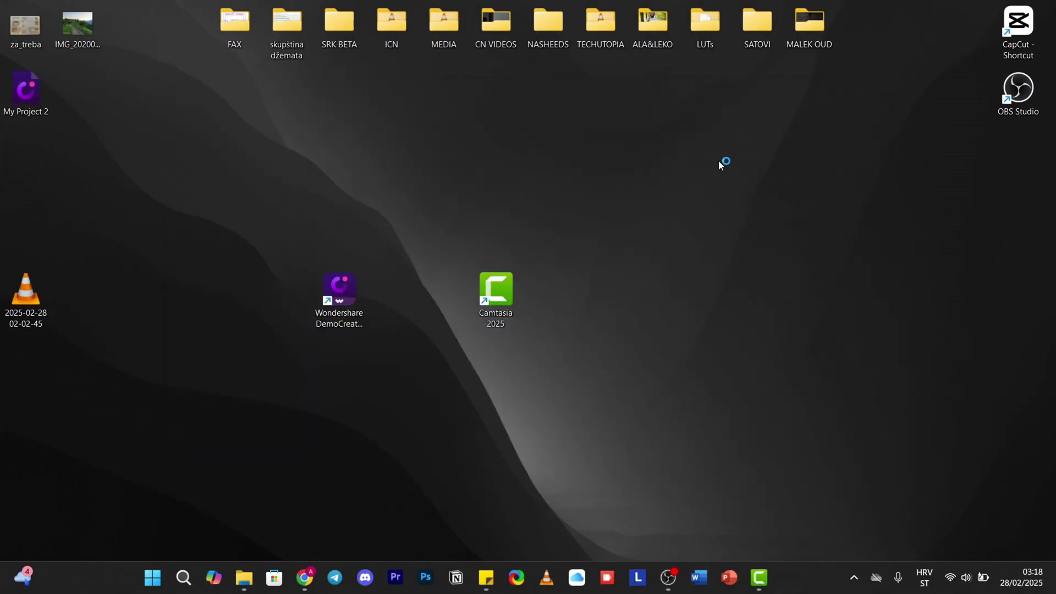
click(272, 144)
click(253, 130)
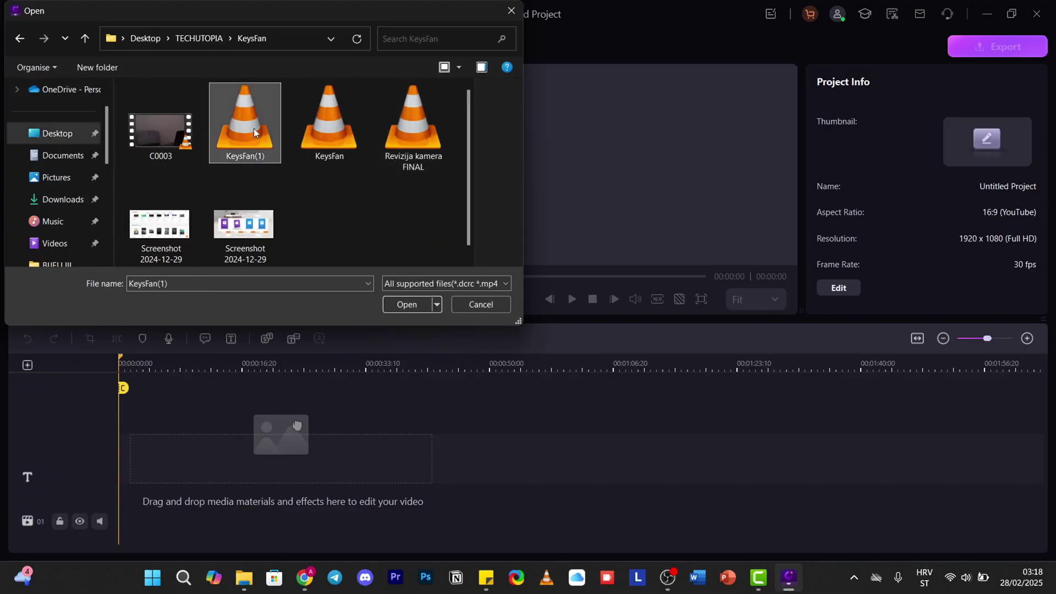
click(404, 305)
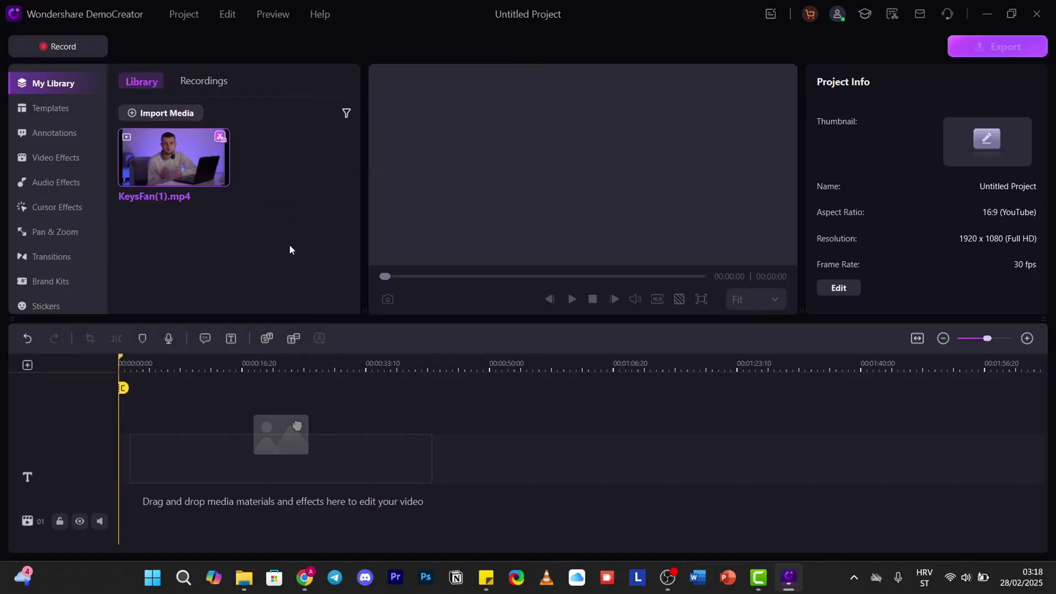
right_click(178, 168)
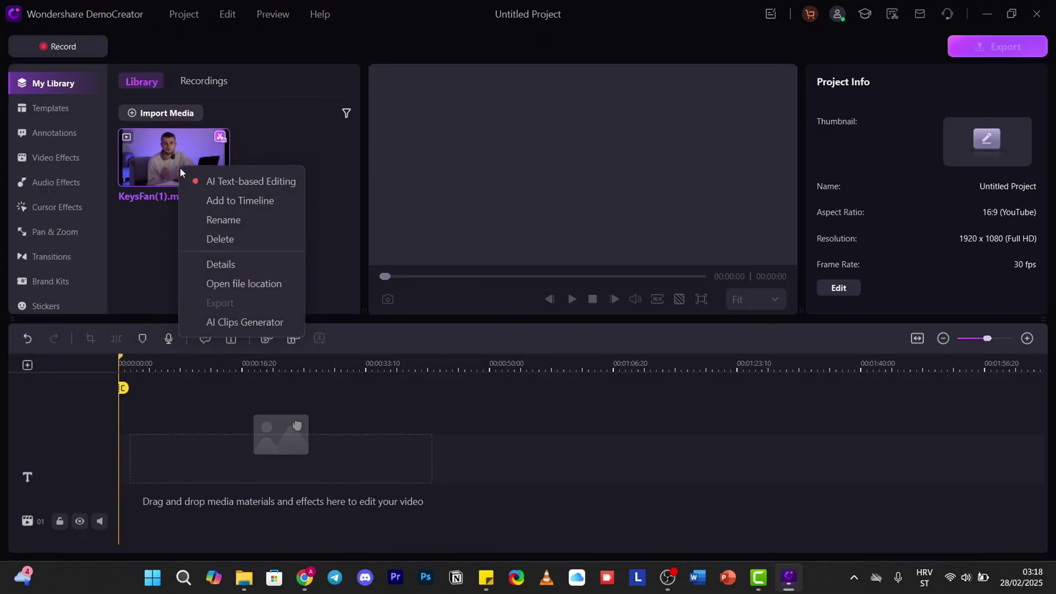
In AI Clips Generator, limit clips to 0–30 seconds and choose the Tutorial theme.
click(232, 322)
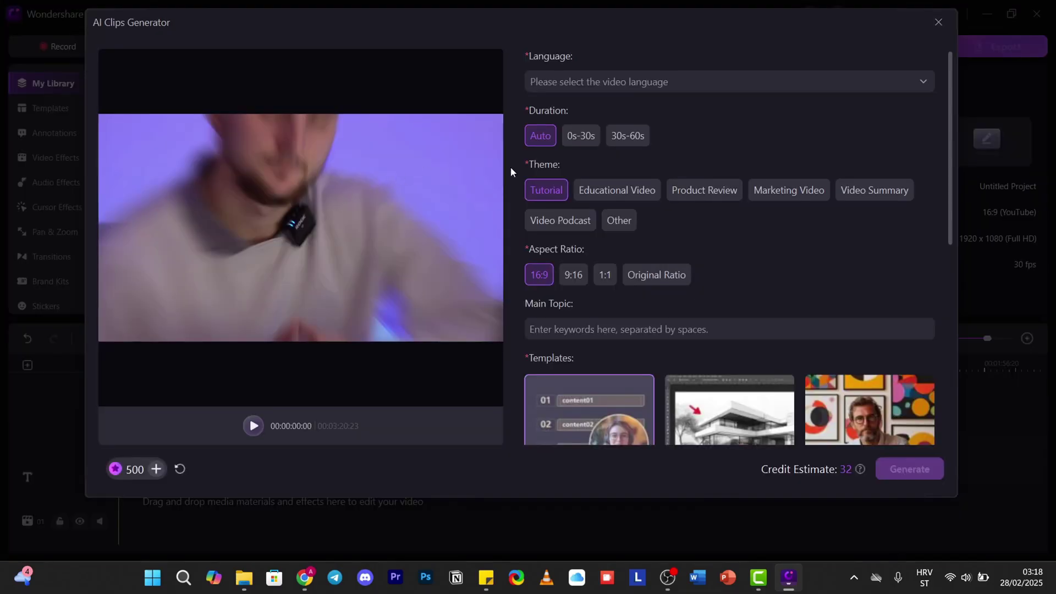
click(584, 141)
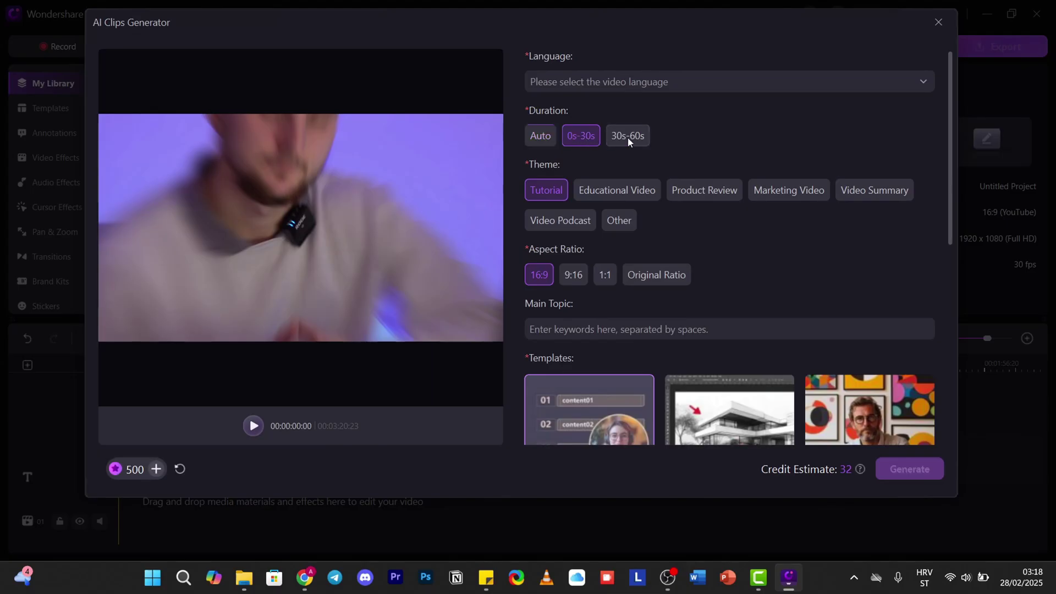
click(624, 193)
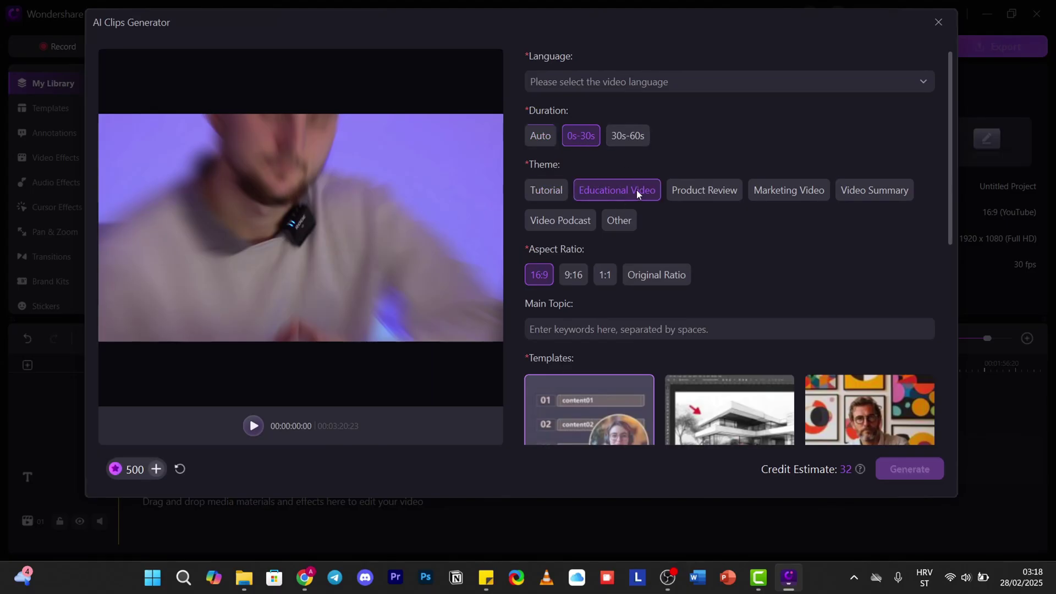
click(682, 192)
scroll(756, 197, down, 1)
click(560, 178)
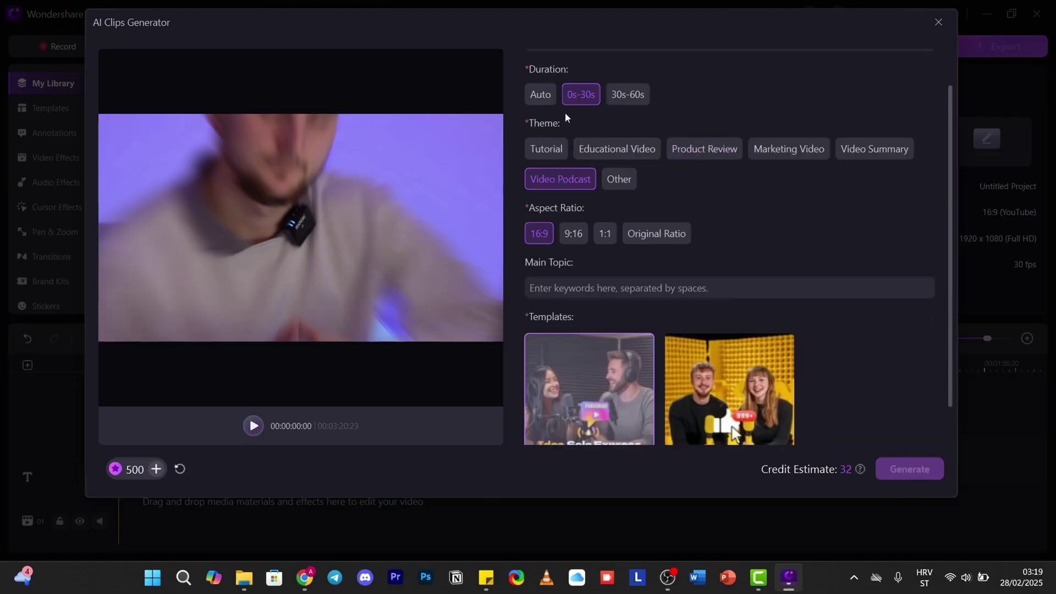
click(547, 153)
scroll(631, 229, up, 1)
Set the video language to English (United Kingdom), then start generation and confirm the language.
click(605, 81)
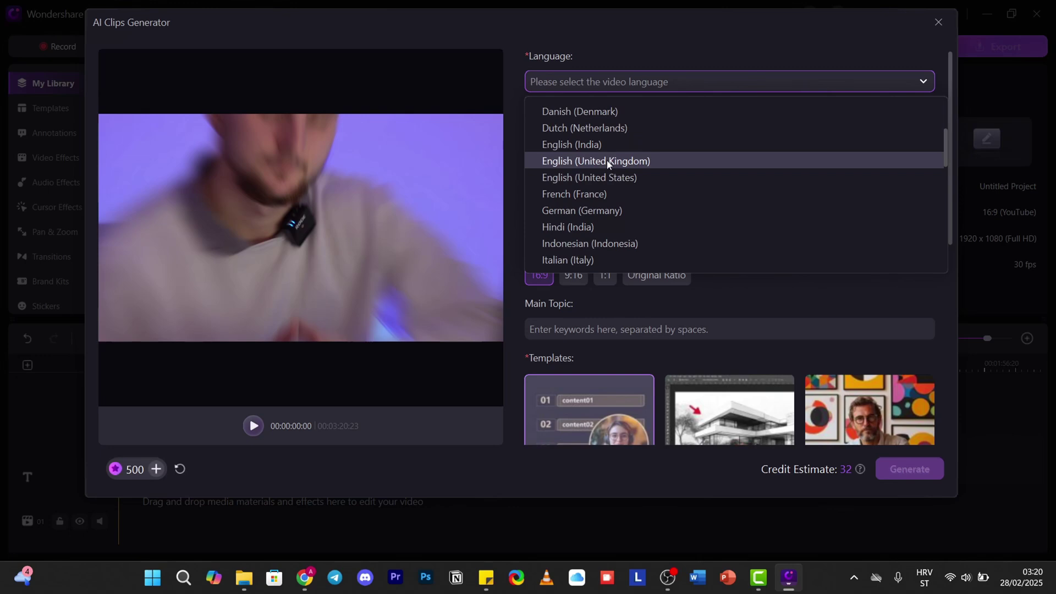
click(607, 160)
scroll(851, 222, down, 1)
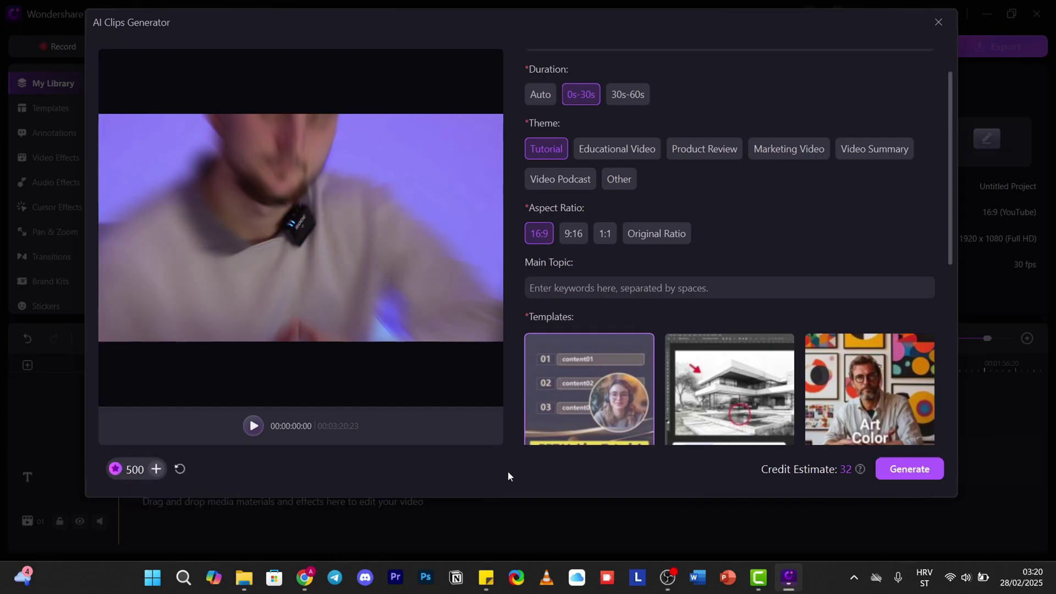
click(886, 470)
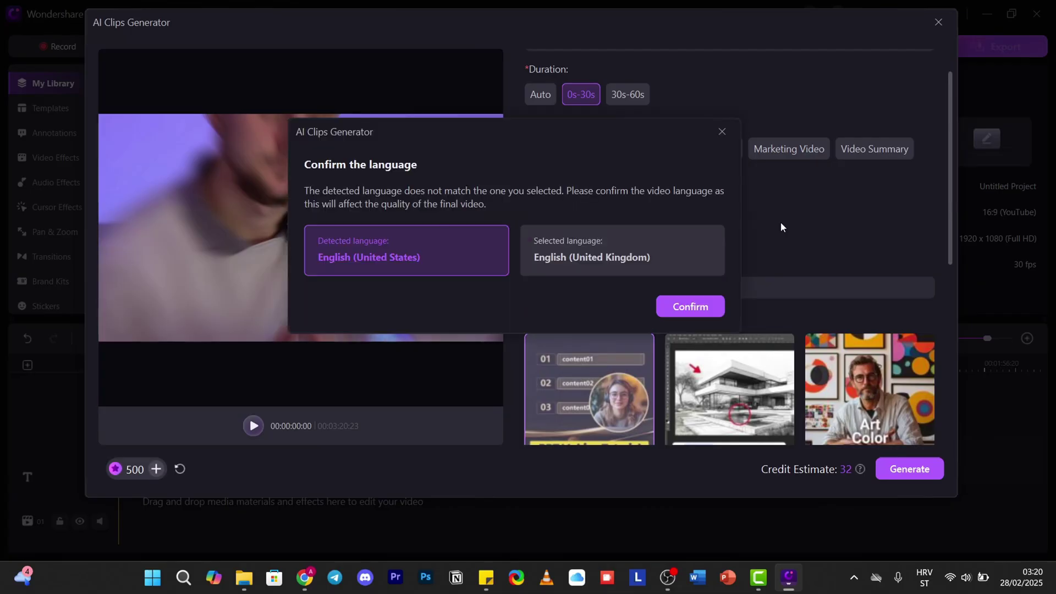
click(617, 236)
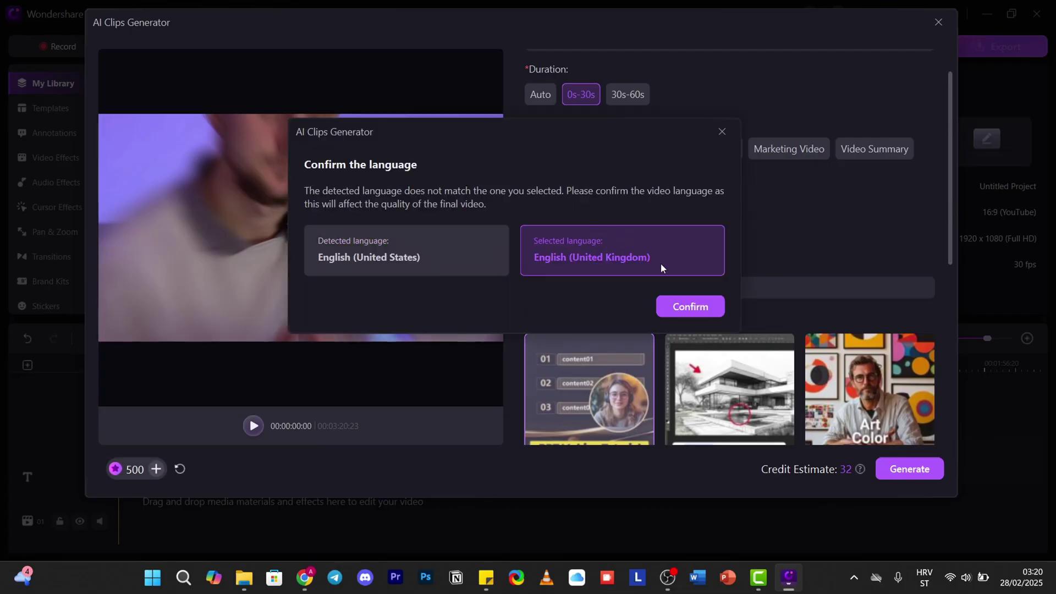
click(712, 308)
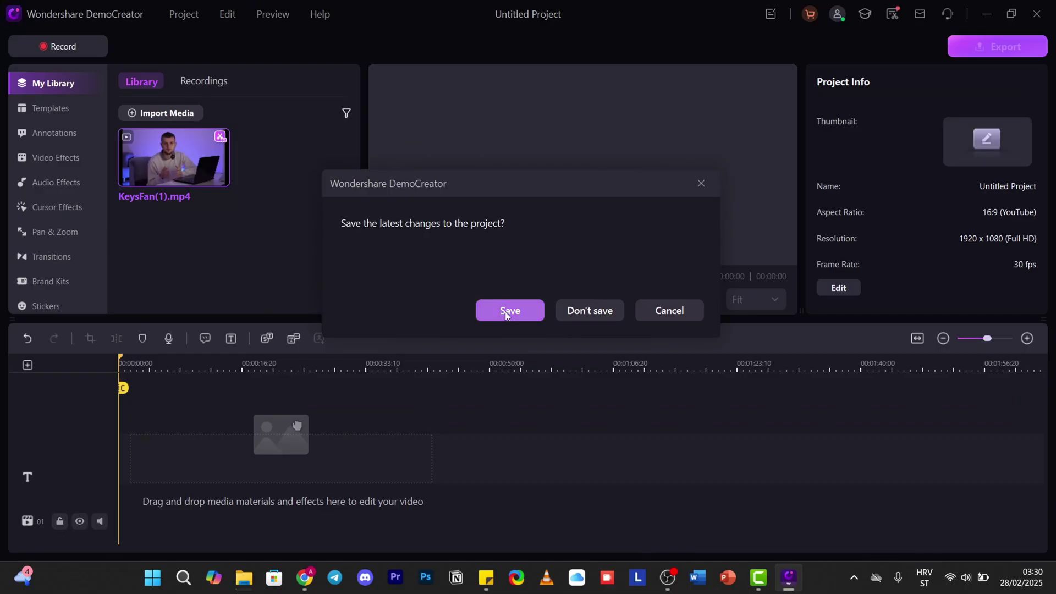
Save the project, then transcribe KeysFan(1).mp4 in English (United States) with AI Text-based Editing.
click(505, 311)
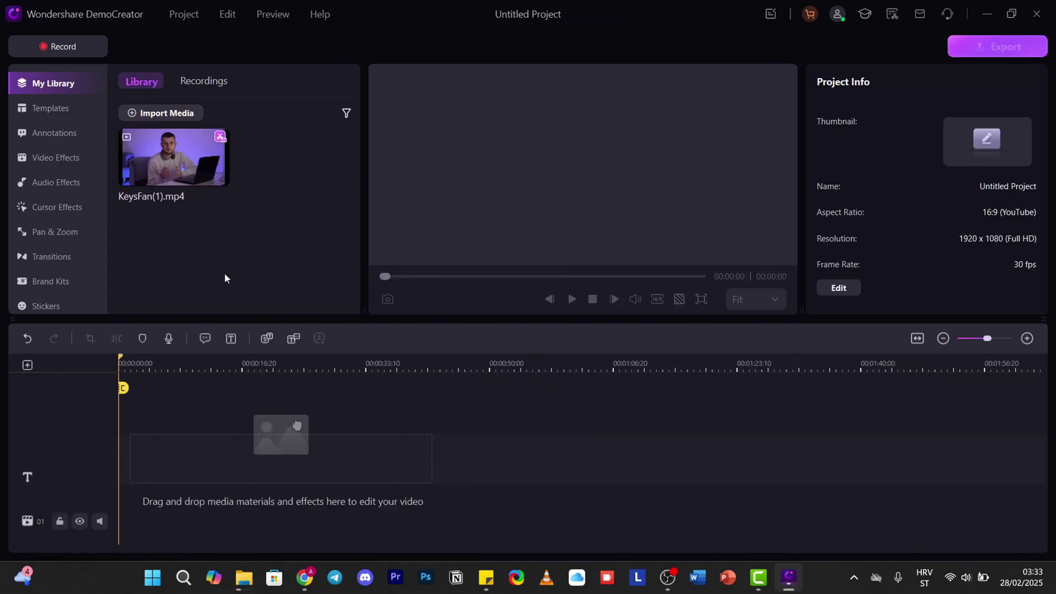
right_click(172, 154)
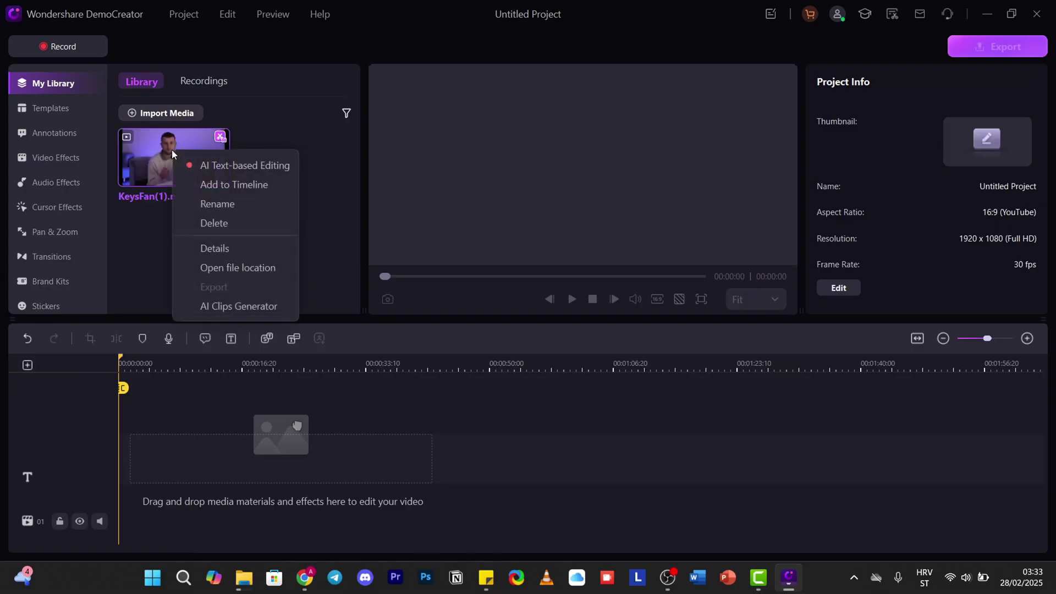
click(199, 163)
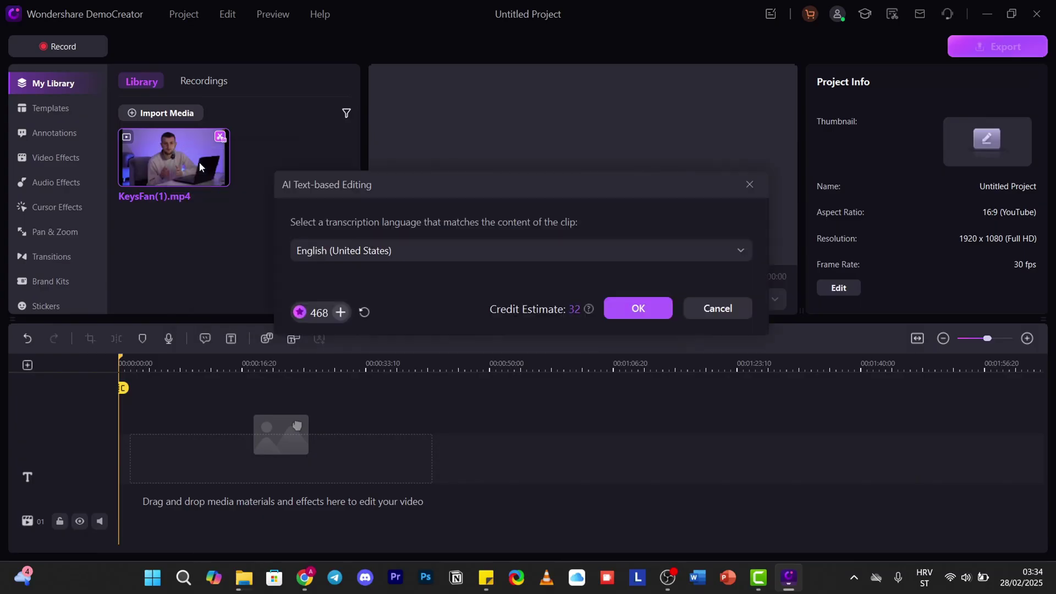
click(431, 250)
click(431, 251)
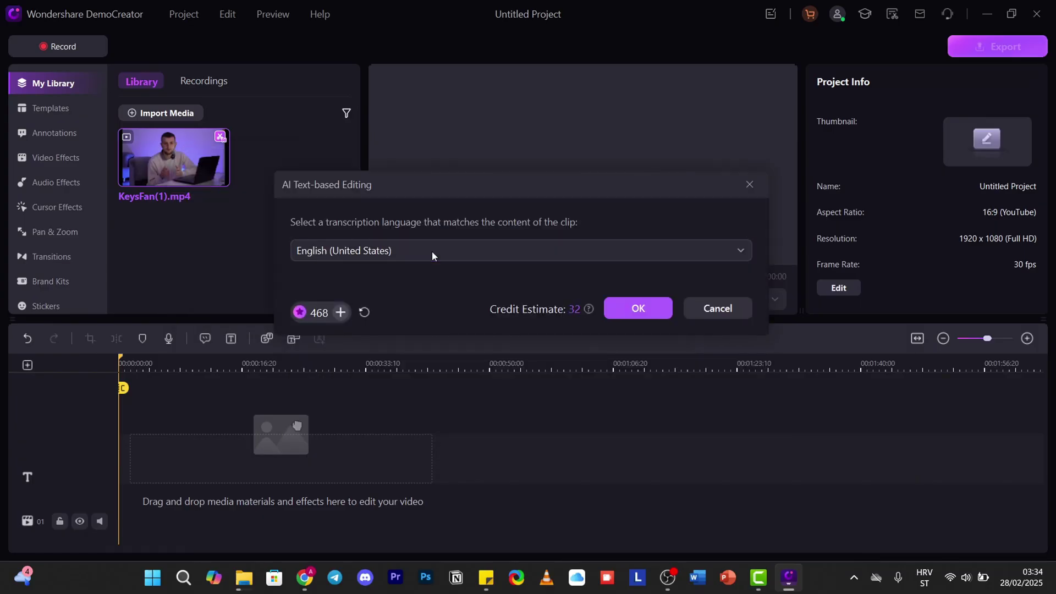
click(621, 303)
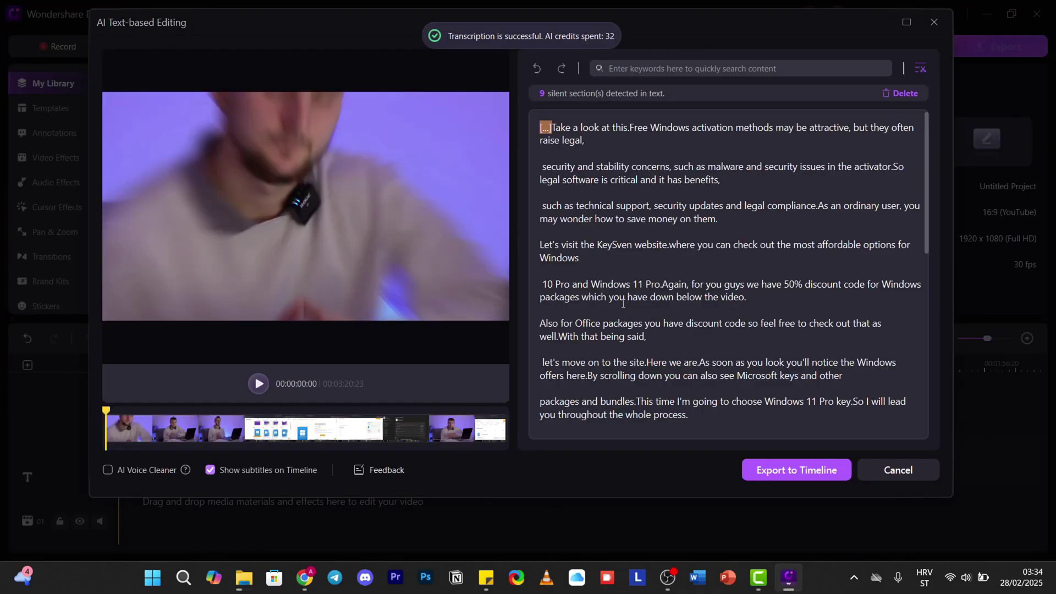
scroll(827, 220, down, 5)
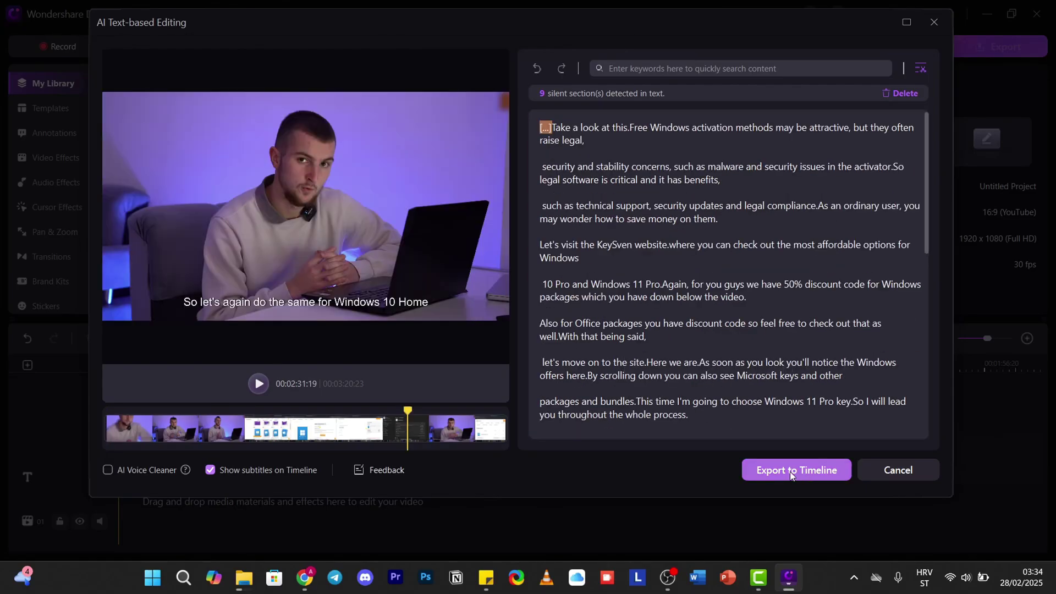
Export the clip and its 68 subtitles to the timeline, review them in playback, and export the subtitles.
click(790, 471)
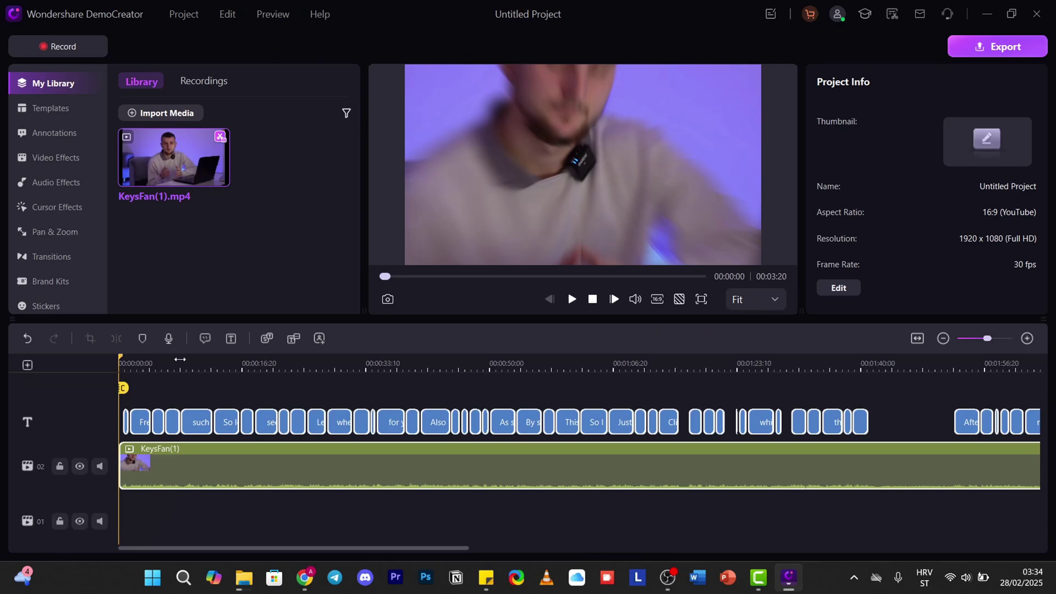
key(space)
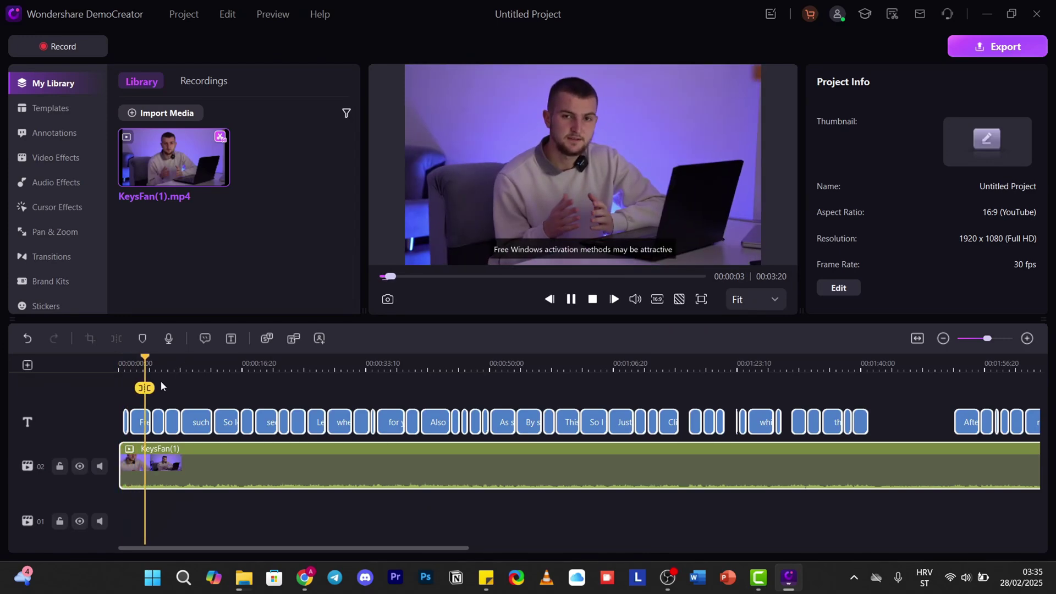
key(space)
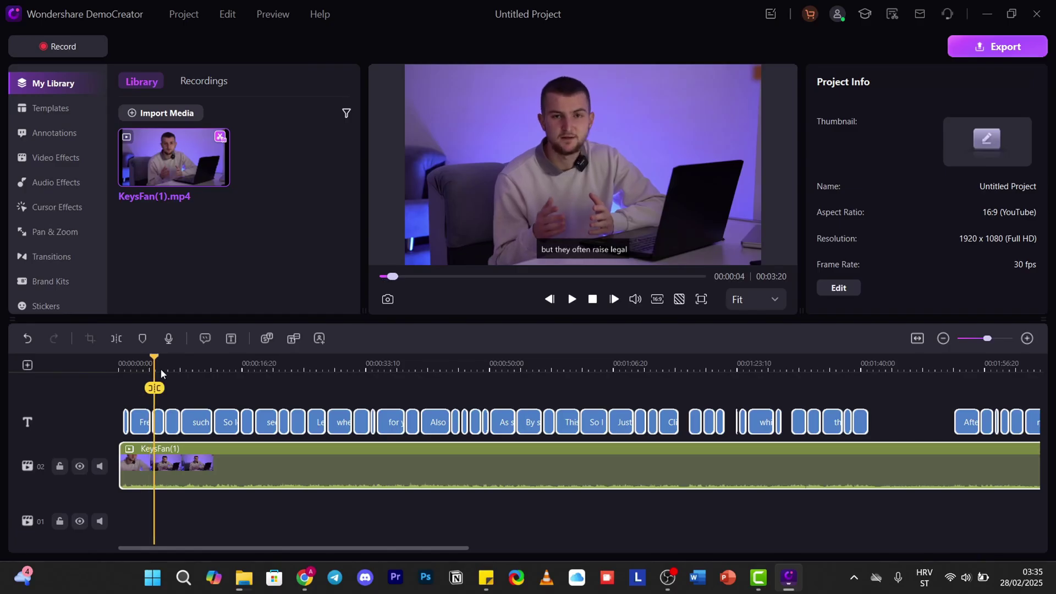
key(space)
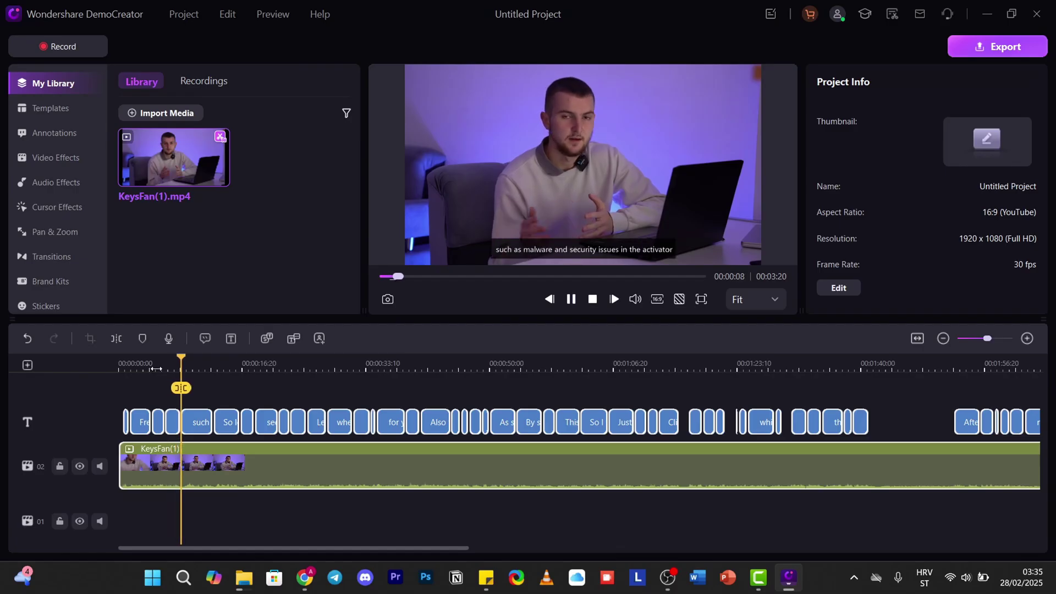
key(space)
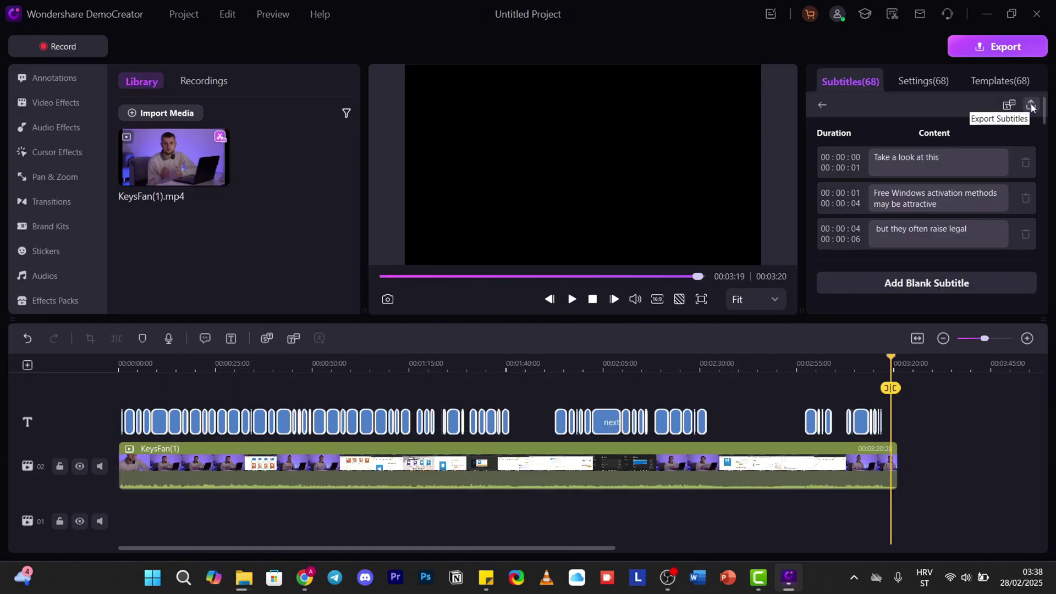
click(1031, 106)
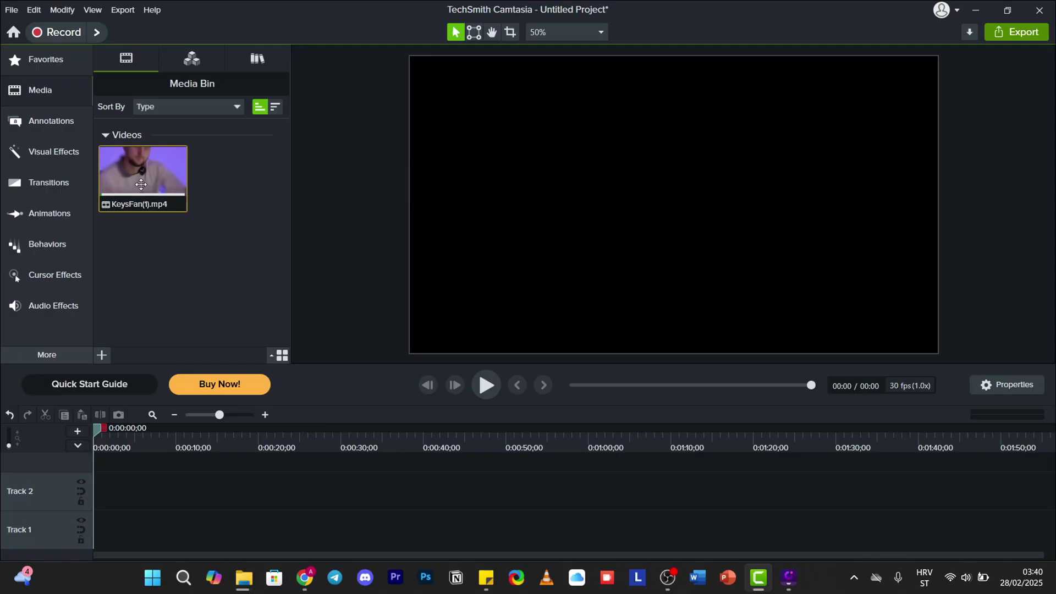
Place KeysFan(1) at the start of Track 2 and open Speech-to-Text from the Captions options.
drag(142, 184, 186, 329)
drag(145, 493, 94, 487)
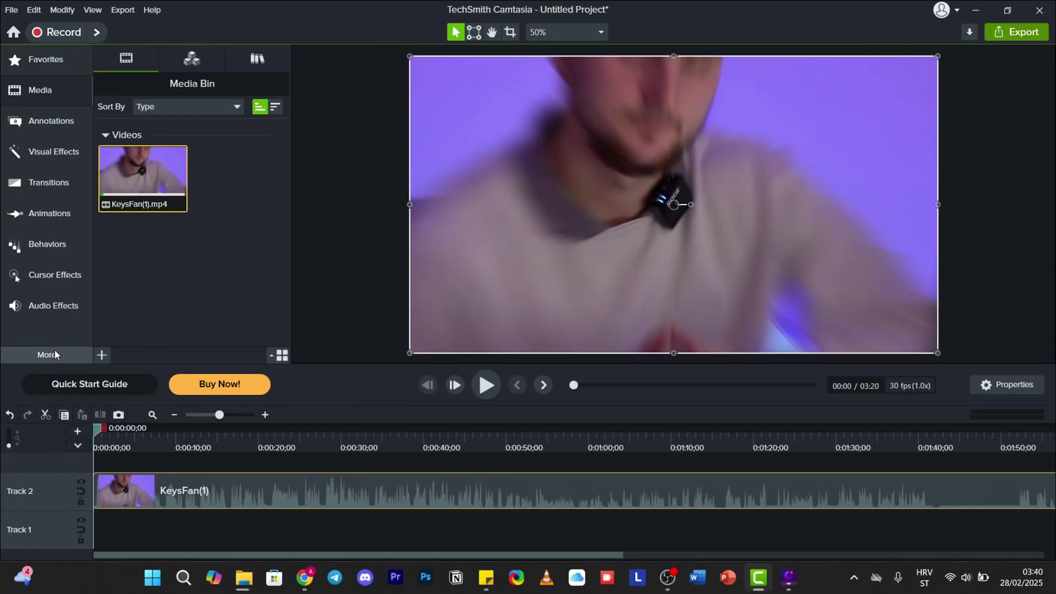
click(54, 352)
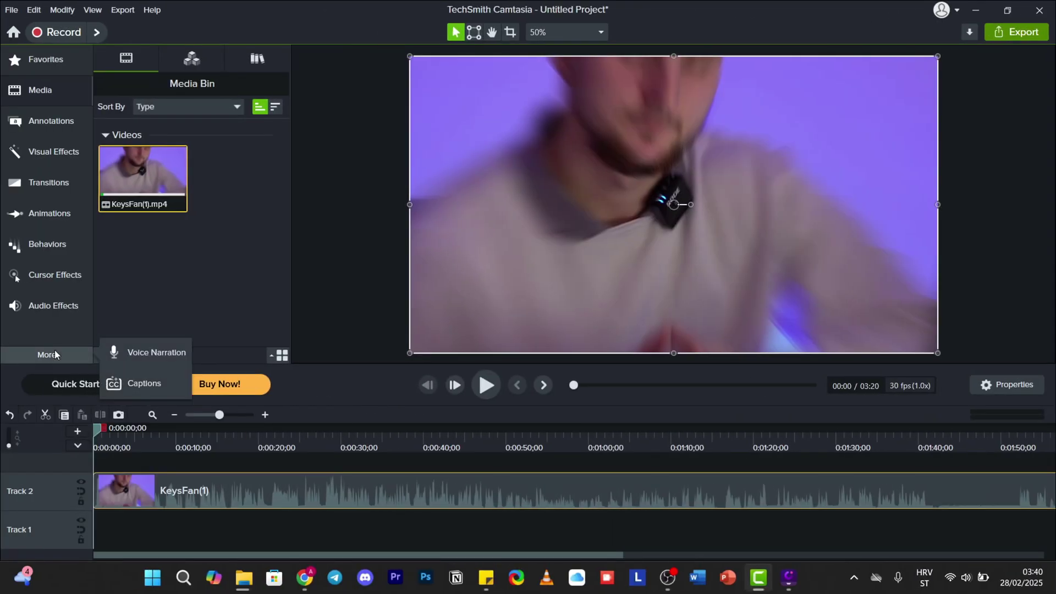
click(137, 383)
click(105, 84)
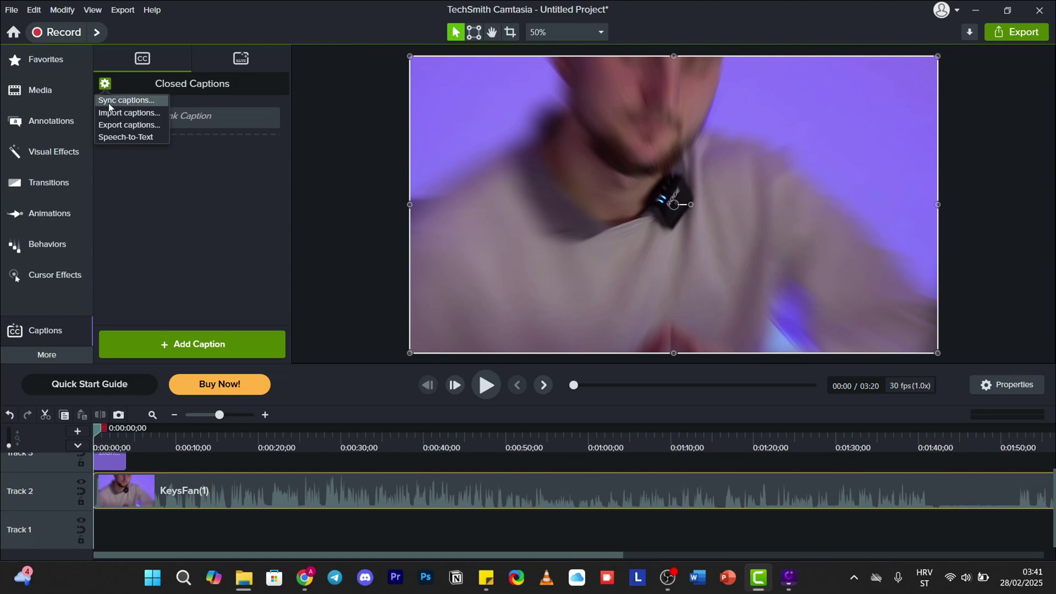
click(123, 137)
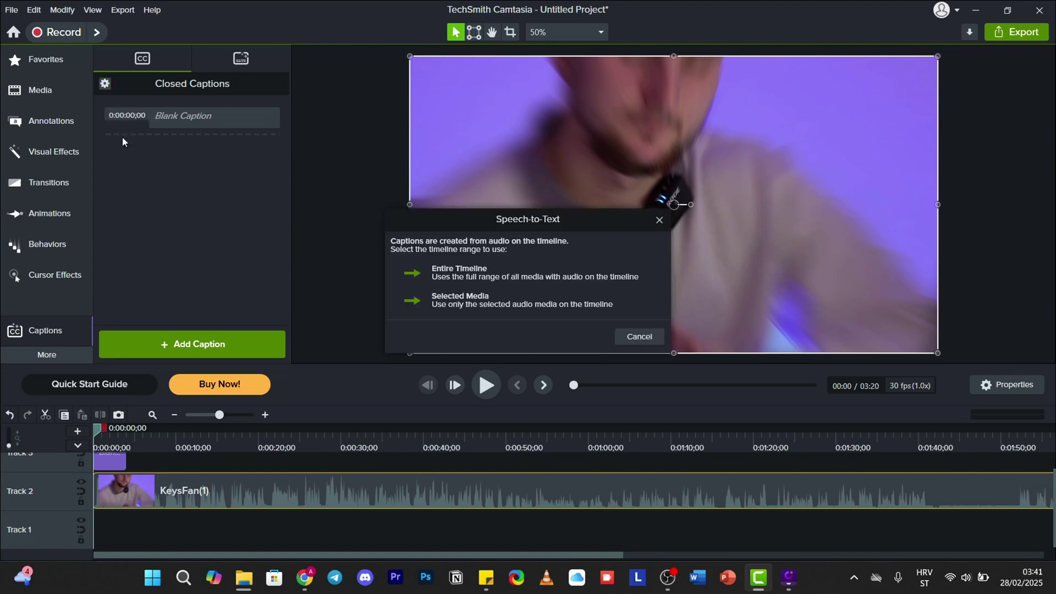
Generate captions from the entire timeline's speech and preview the first caption's section.
click(462, 277)
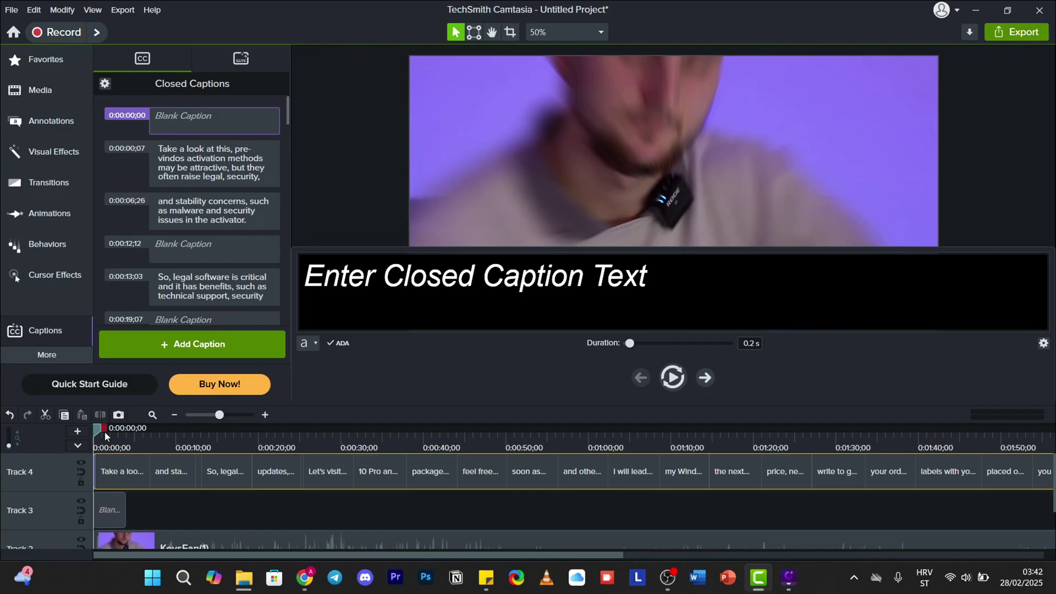
click(678, 379)
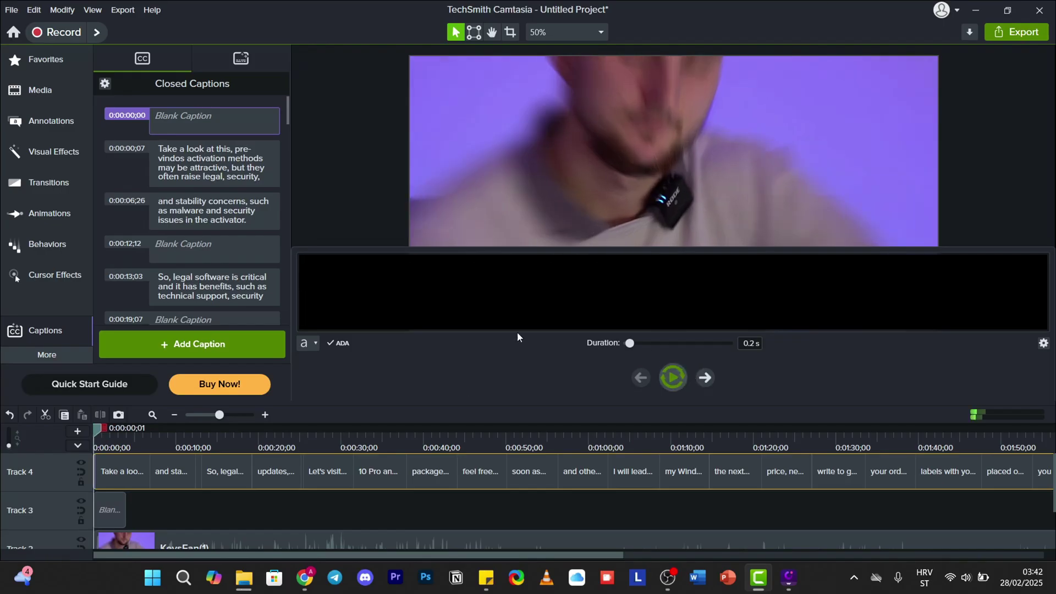
click(313, 290)
scroll(114, 479, down, 1)
Delete the blank caption clip on Track 3 and play the video with captions showing.
click(115, 478)
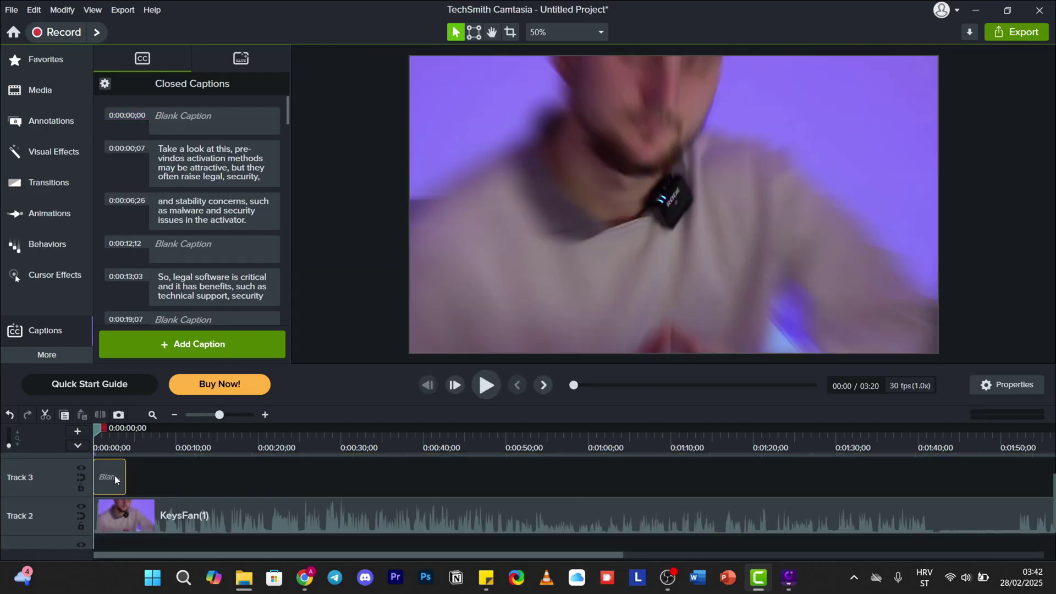
key(Delete)
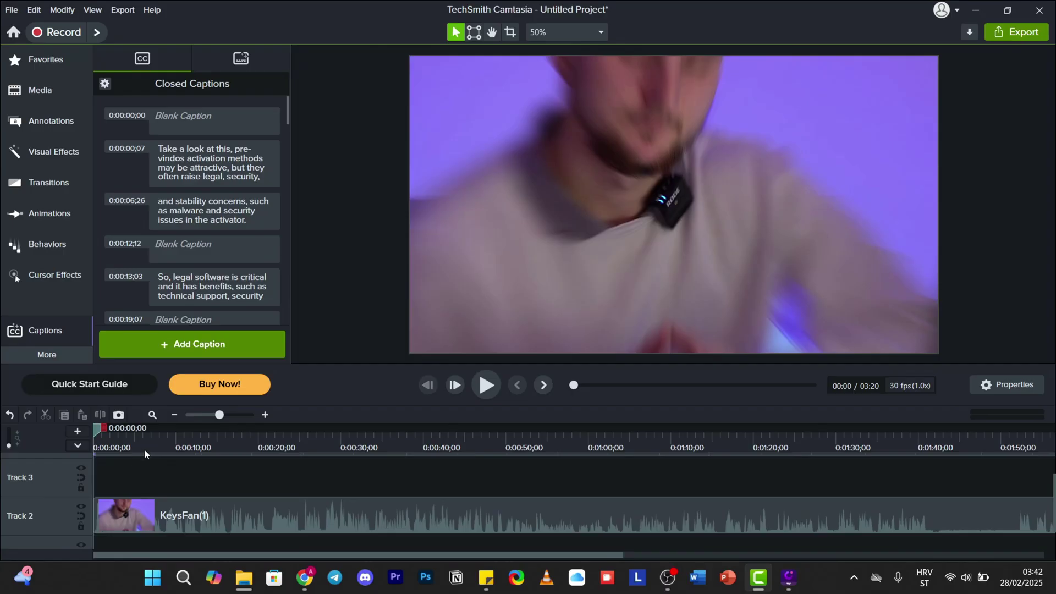
key(space)
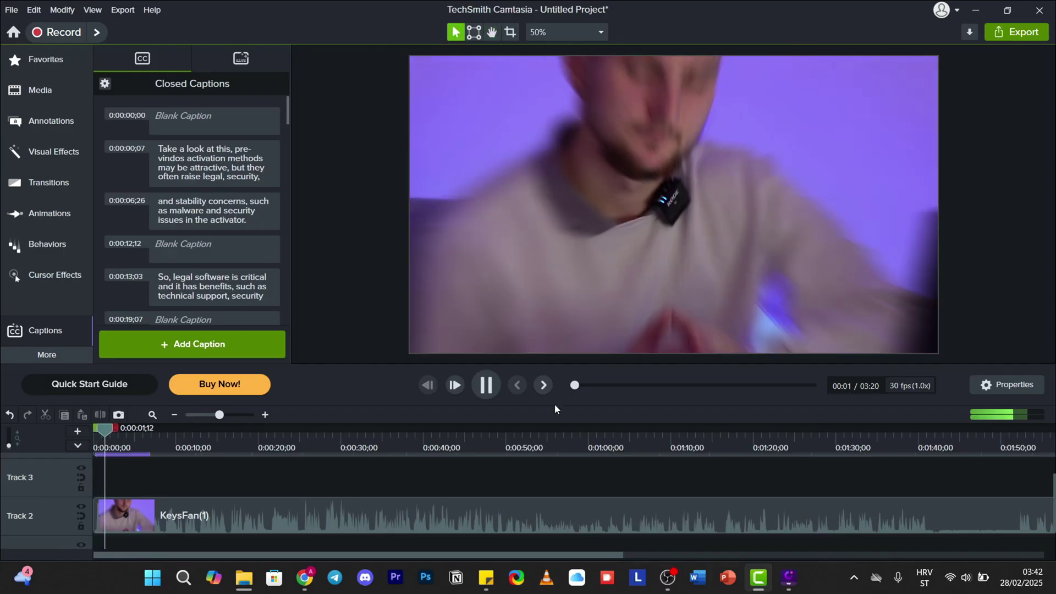
key(space)
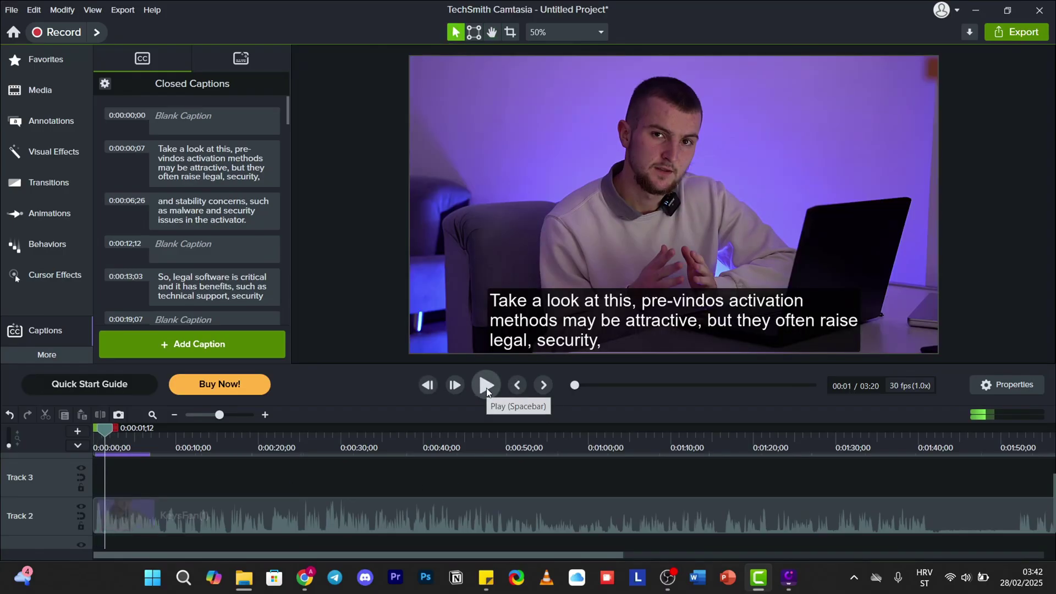
click(486, 386)
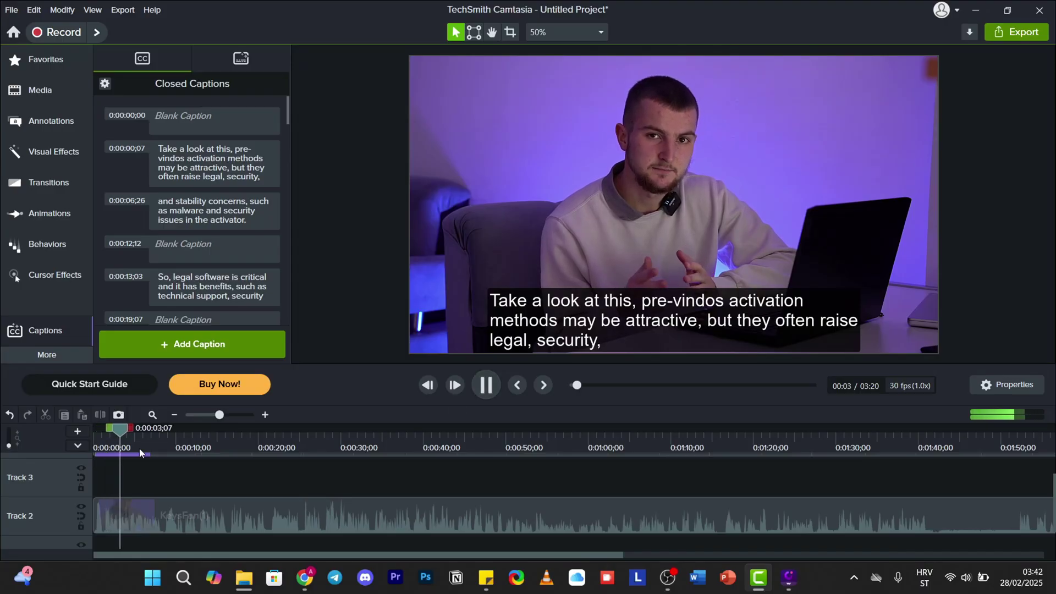